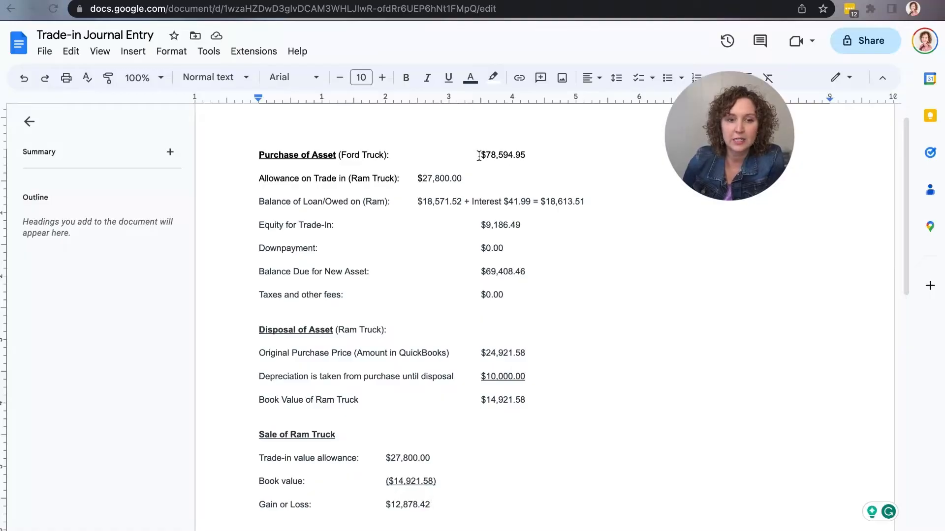
- Review the Ford Truck purchase price in the Purchase of Asset section of the Trade-in Journal Entry document
drag(477, 152, 540, 153)
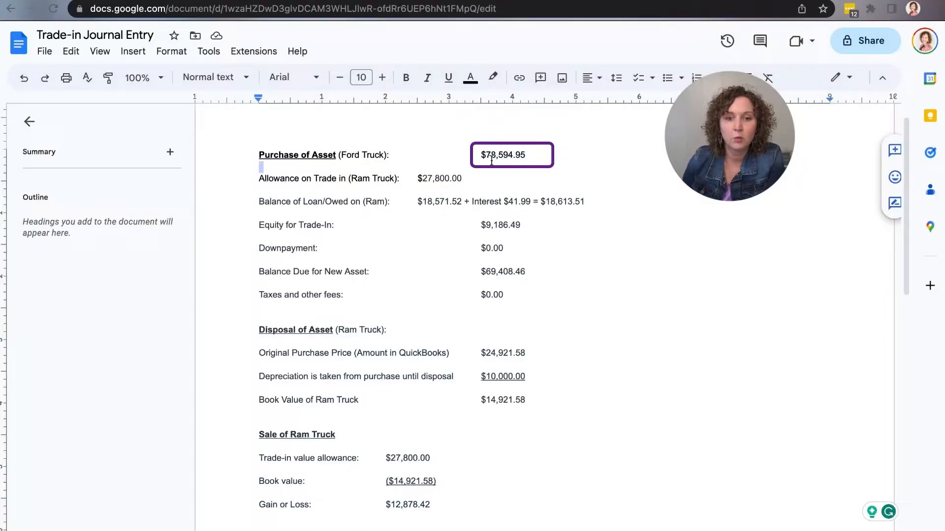
drag(482, 158, 534, 157)
click(534, 156)
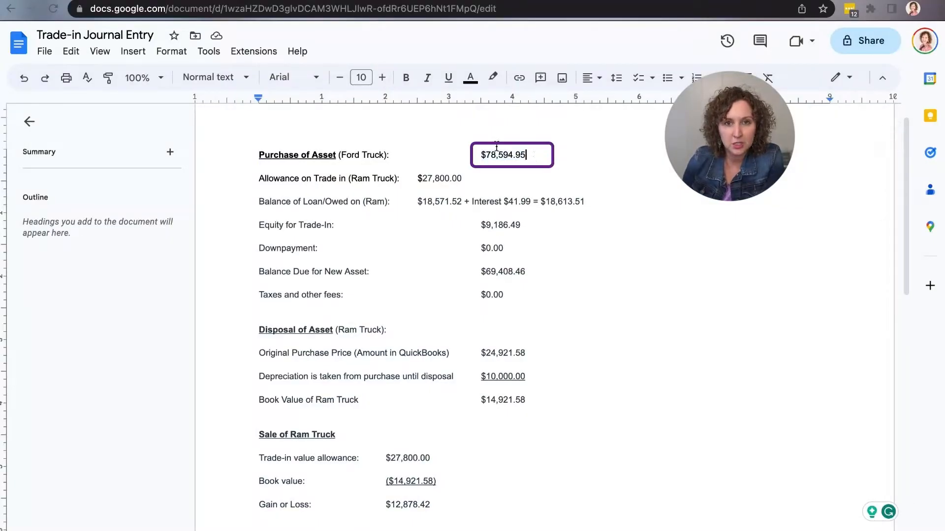
click(356, 155)
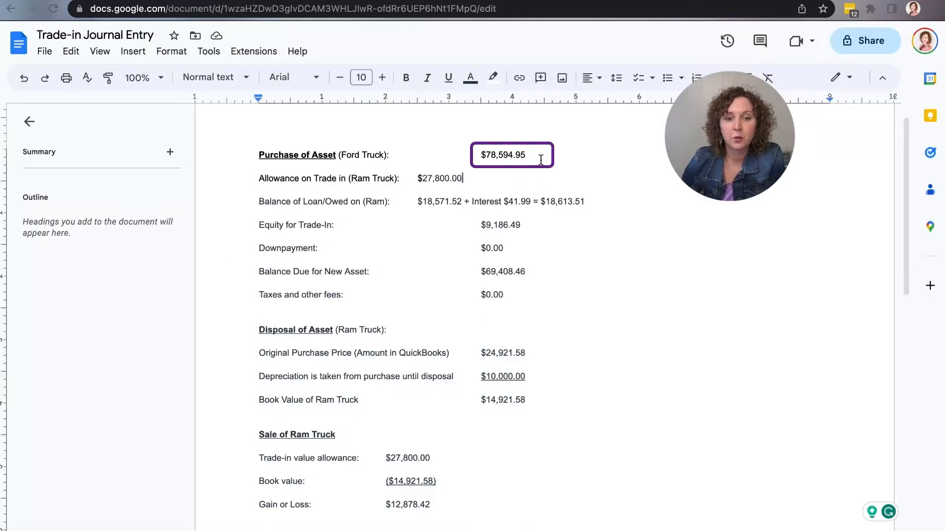
drag(540, 157, 481, 157)
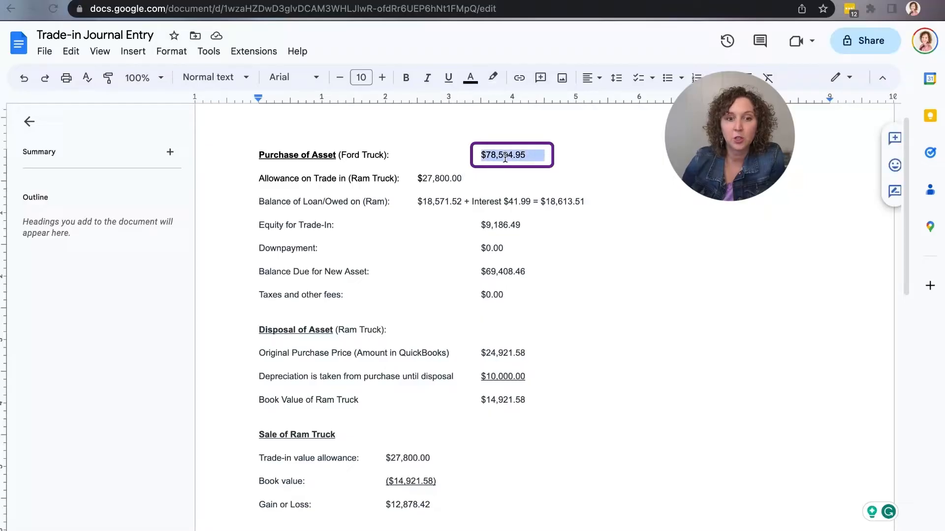
click(567, 157)
click(533, 156)
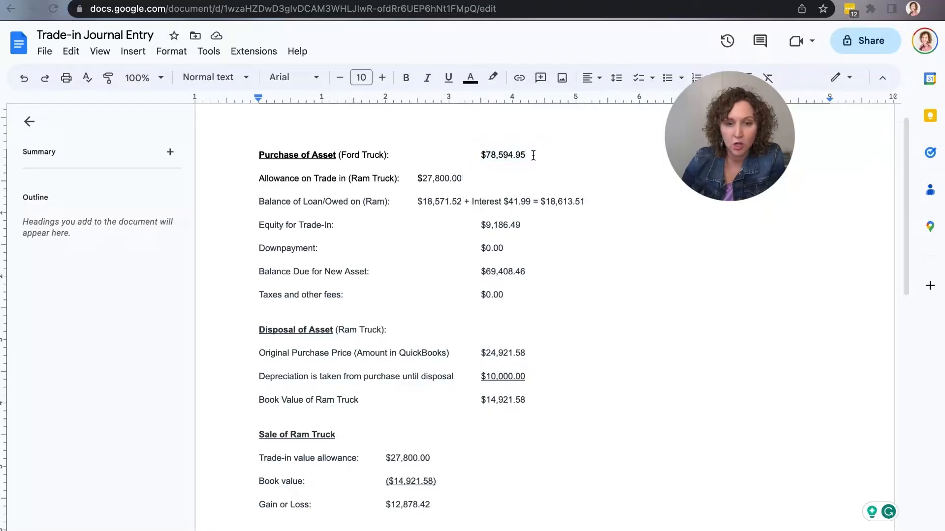
- Examine how the Equity for Trade-In follows from the Ram trade-in allowance and the loan balance with interest
click(462, 184)
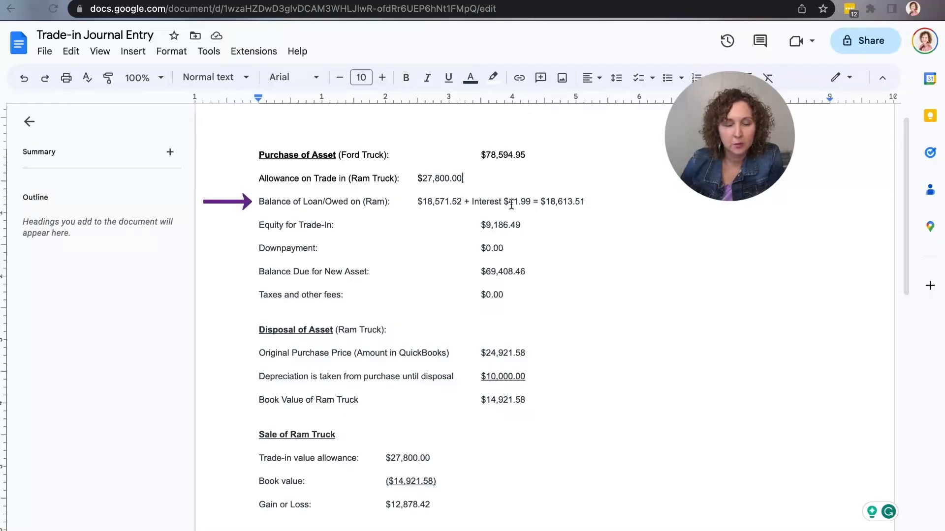
double_click(592, 204)
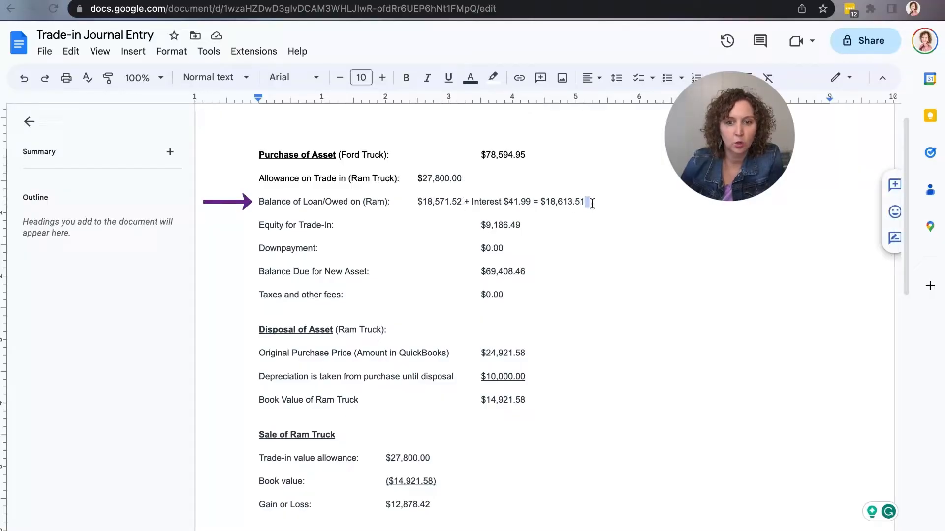
double_click(532, 223)
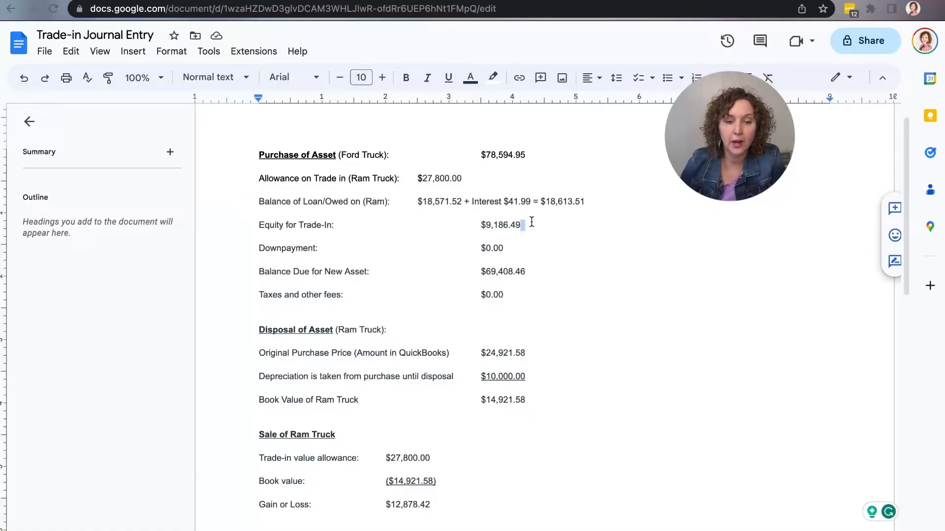
click(446, 179)
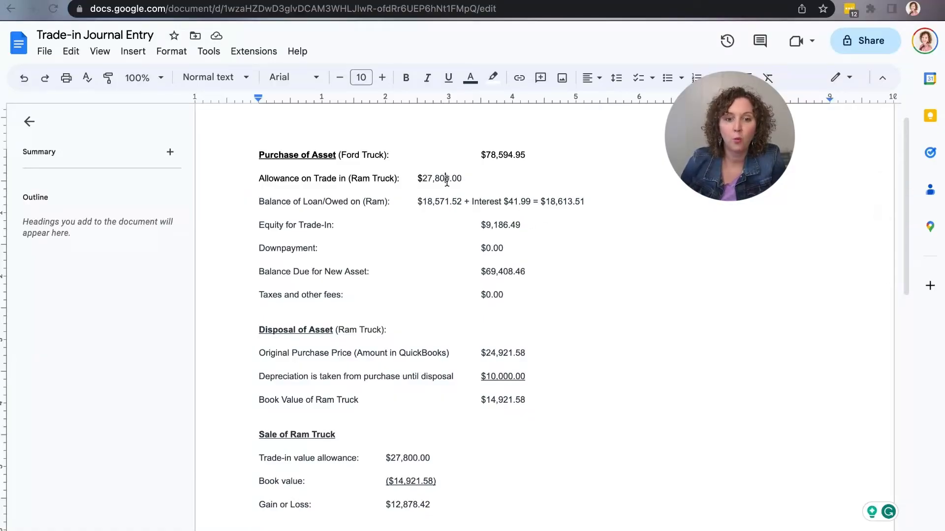
double_click(489, 181)
click(586, 199)
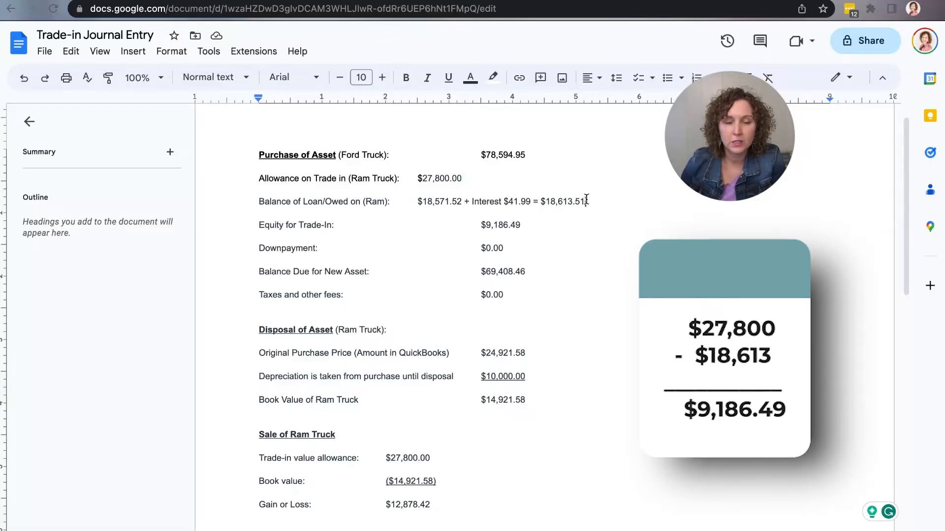
double_click(531, 226)
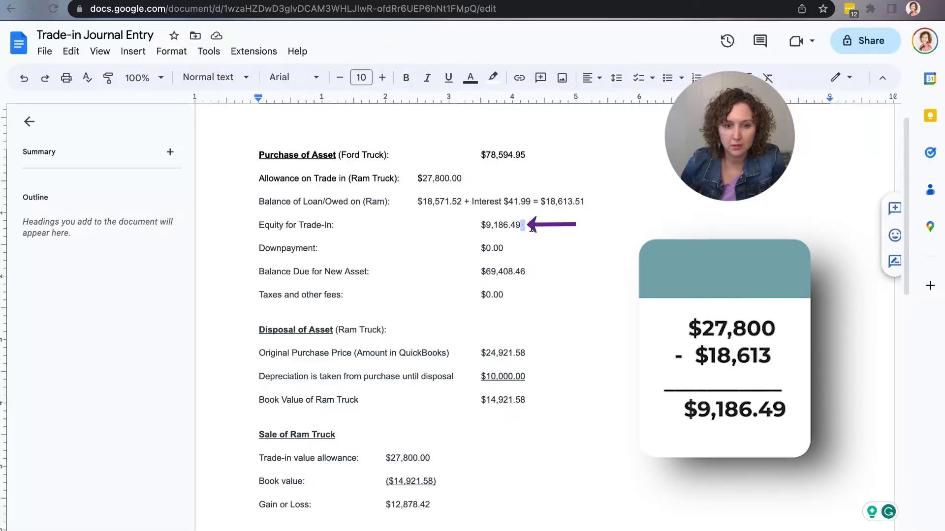
- Review the downpayment, balance due for the new asset, and taxes and fees, completing the Purchase of Asset section
double_click(531, 250)
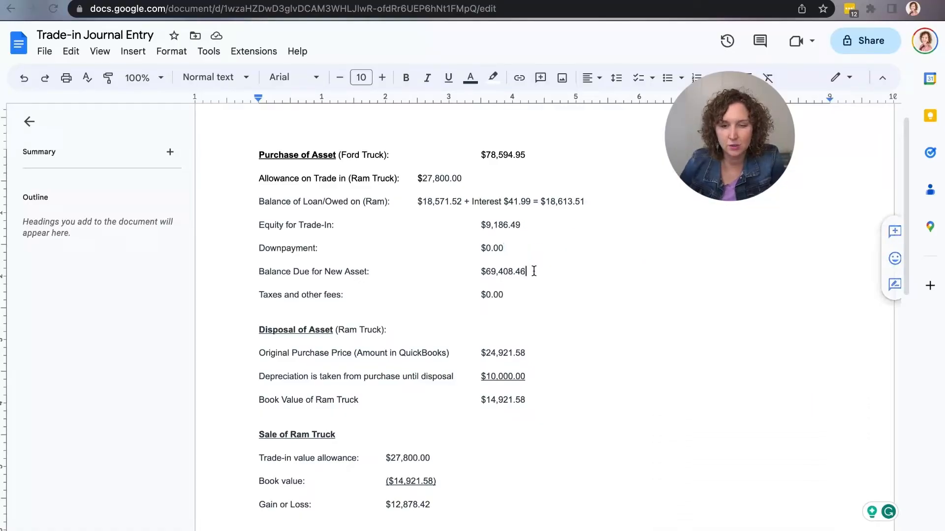
click(534, 271)
click(512, 298)
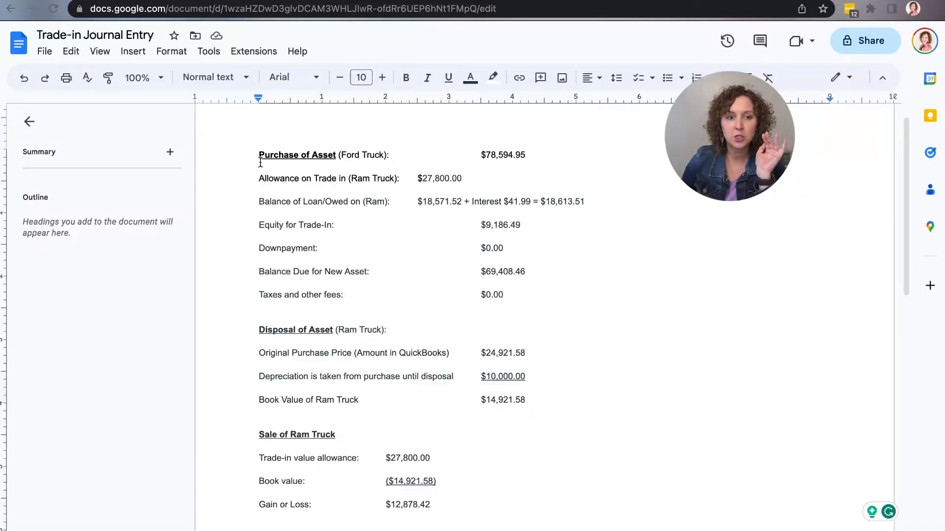
drag(260, 163, 512, 293)
click(570, 312)
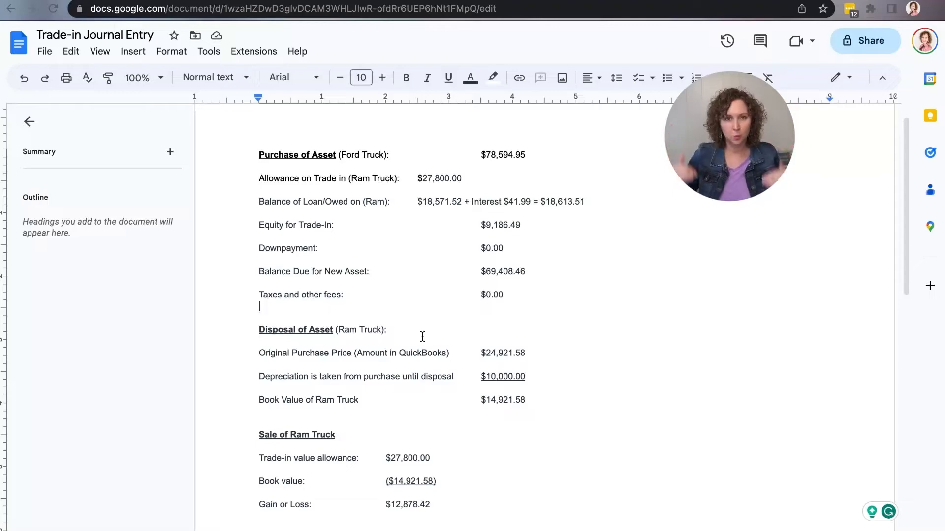
- Review the Ram Truck's original price, depreciation and book value, plus the trade-in allowance and book value under Sale of Ram Truck
click(521, 356)
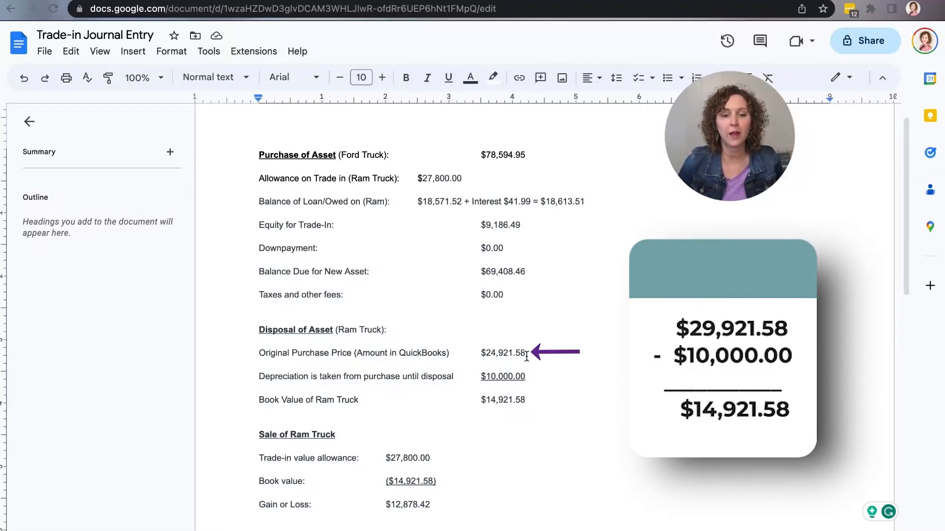
click(540, 380)
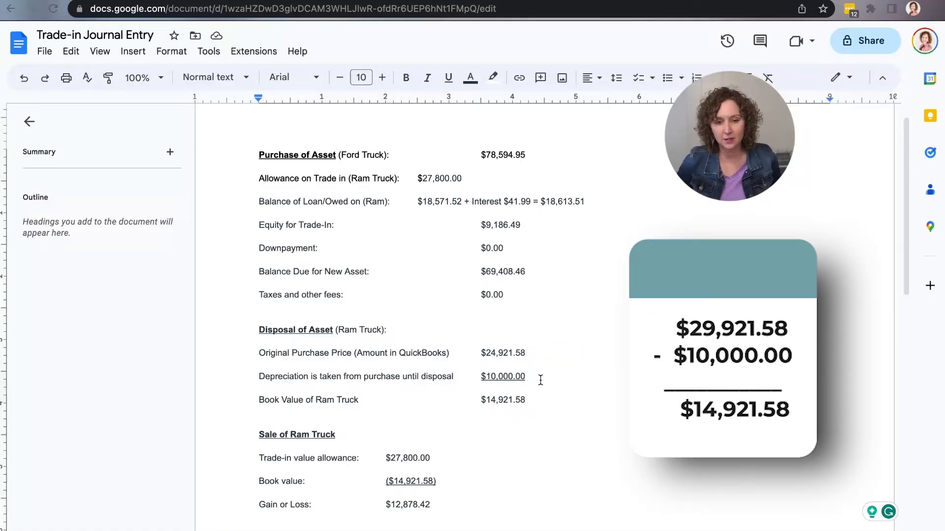
click(528, 401)
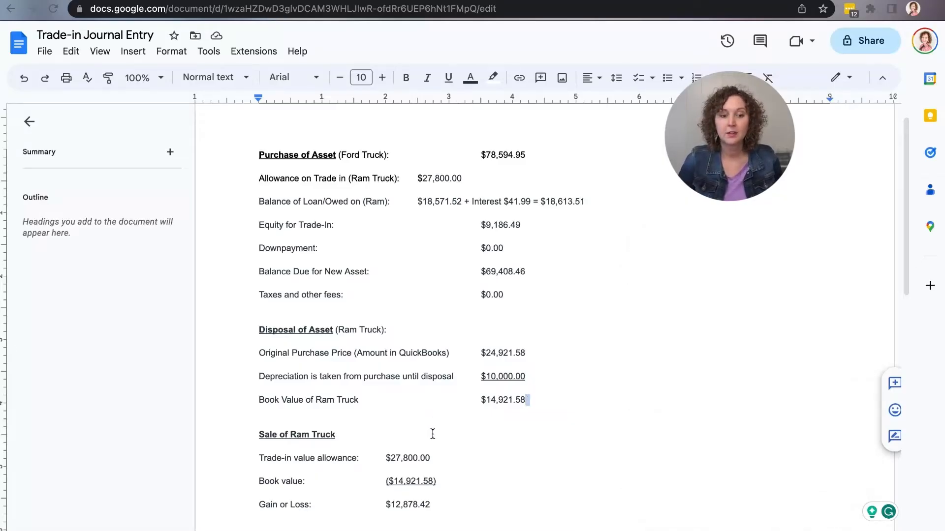
click(449, 459)
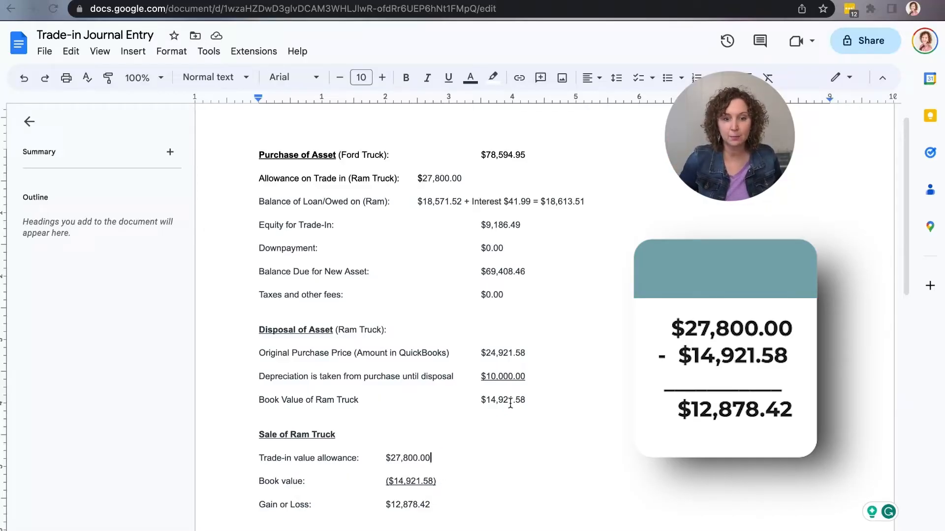
click(440, 482)
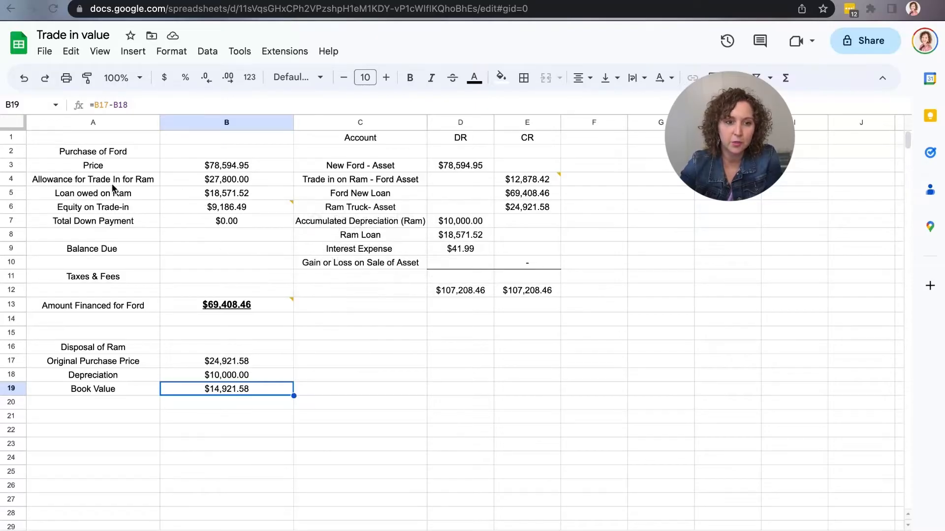
- In the Trade in value spreadsheet, compare the Ford price, trade-in allowance and Ram loan in column B with their journal entry lines
click(262, 165)
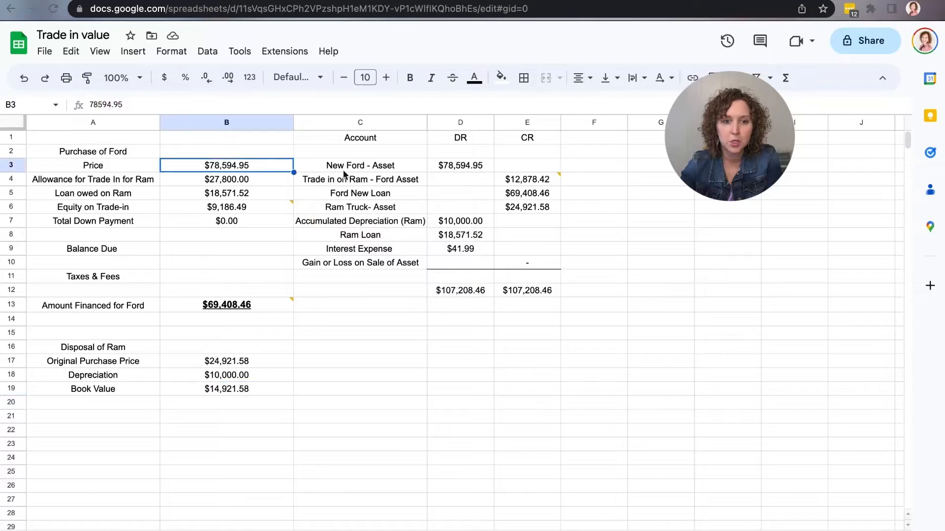
click(445, 167)
click(252, 183)
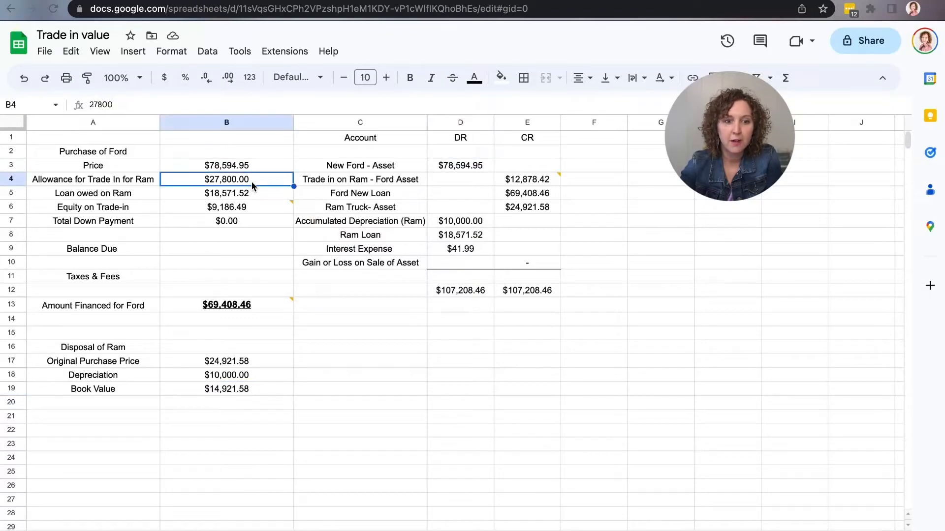
click(251, 199)
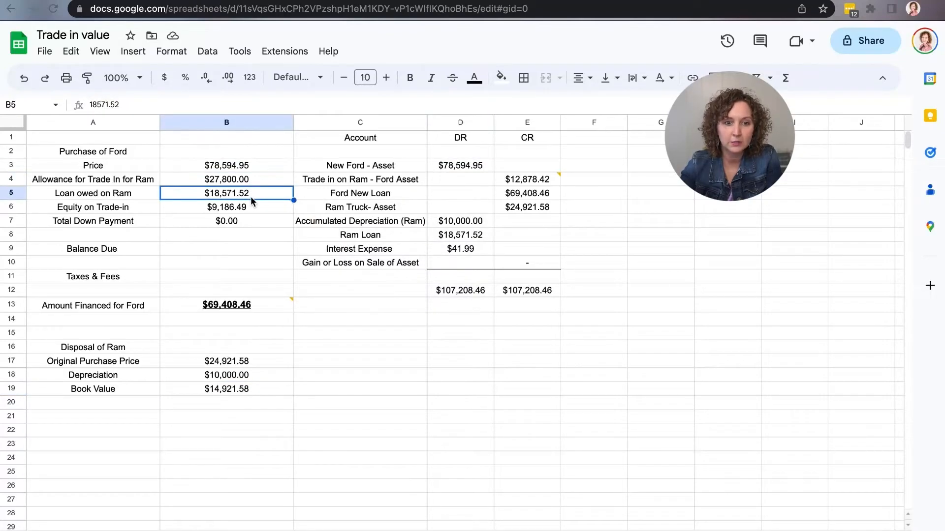
click(485, 234)
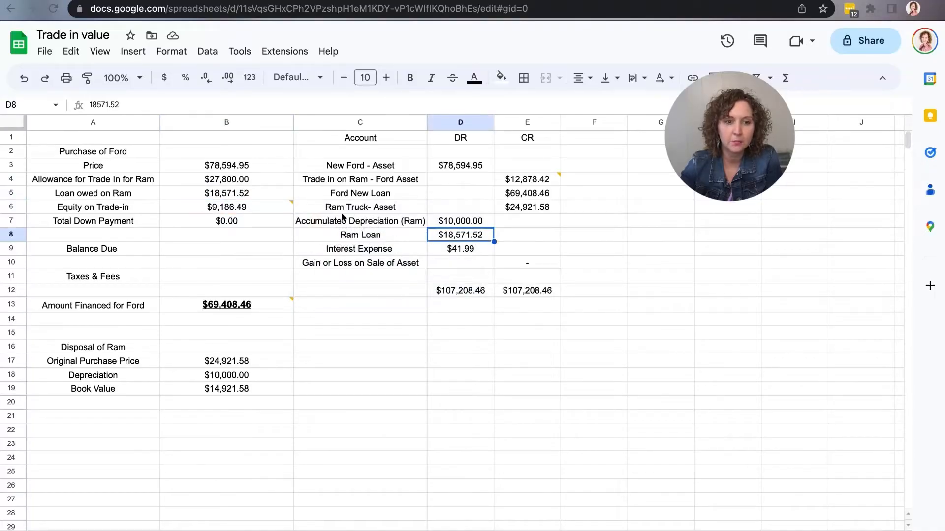
- Read the cell comments explaining the Equity on Trade-in and the Trade in on Ram credit
mouse_move(278, 207)
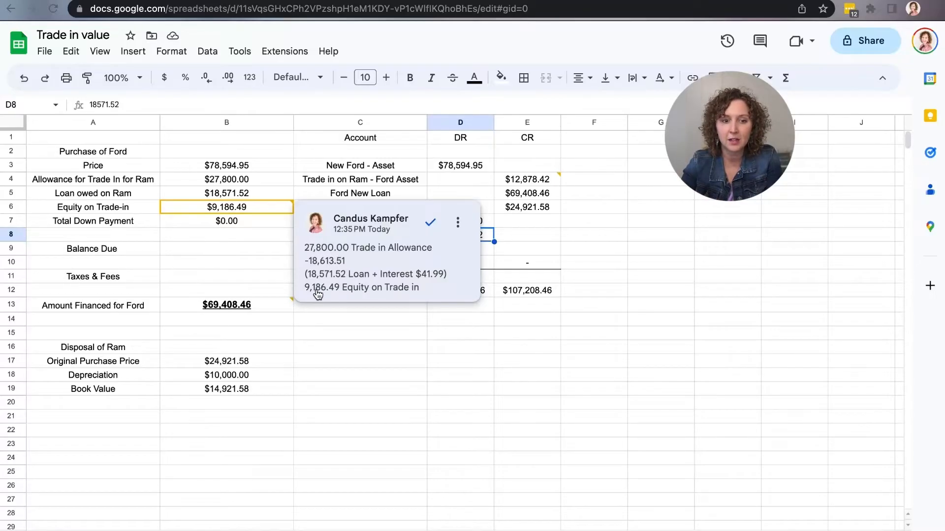
click(351, 334)
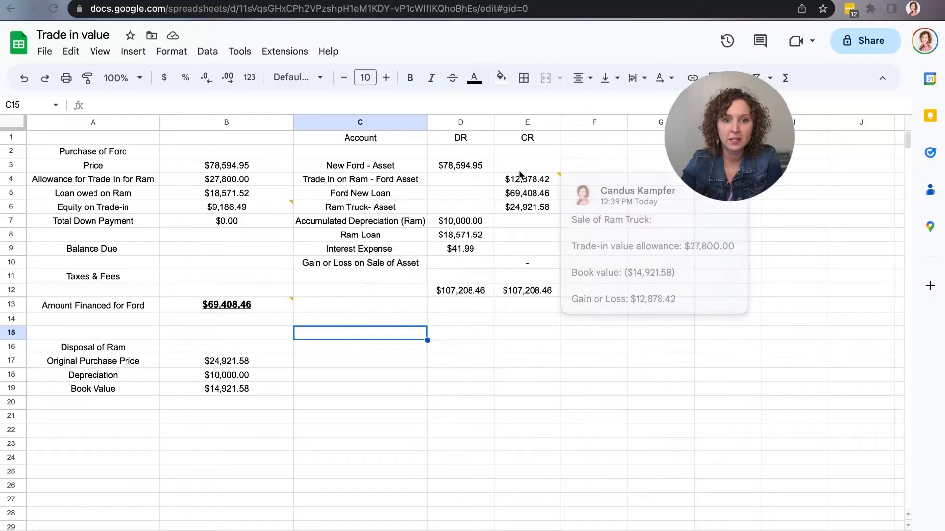
click(432, 412)
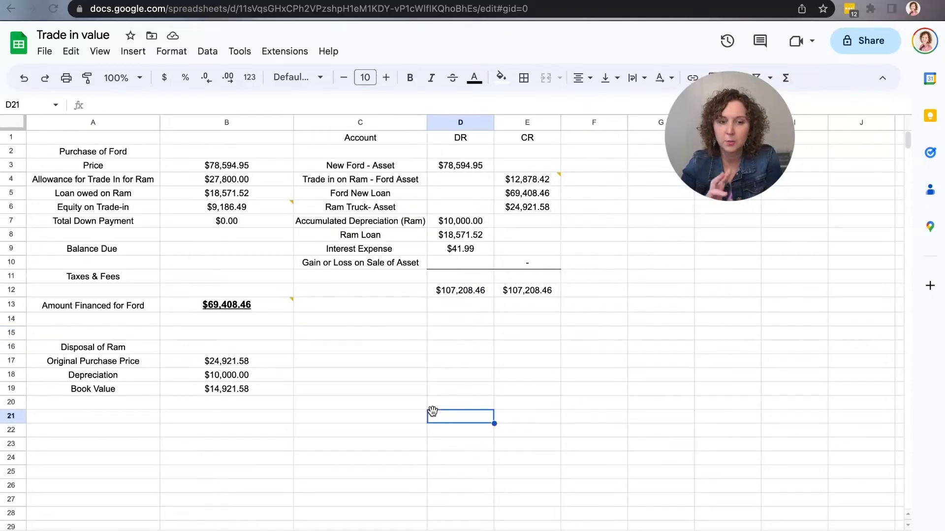
- Check the Amount Financed for Ford against its comment, the Ford price, the trade-in equity and the Ford New Loan credit
mouse_move(196, 308)
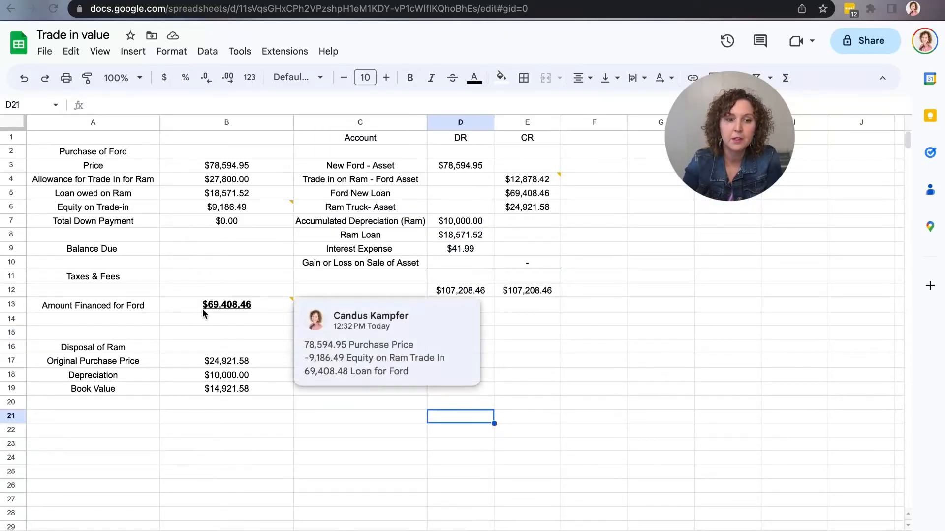
click(197, 305)
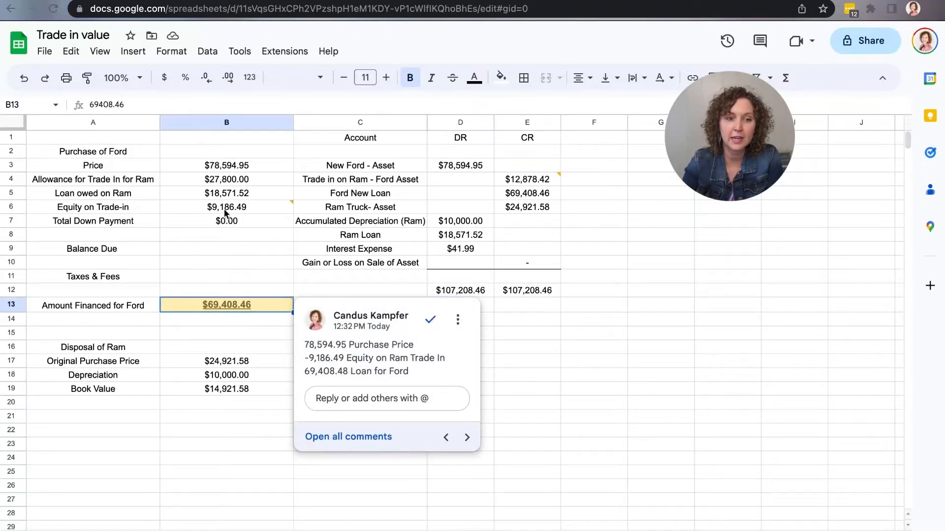
click(255, 167)
click(248, 208)
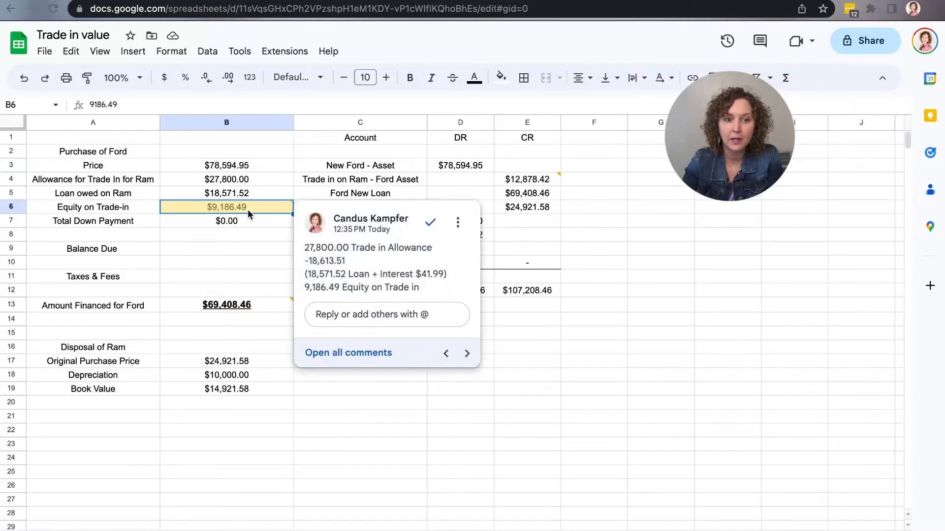
click(261, 306)
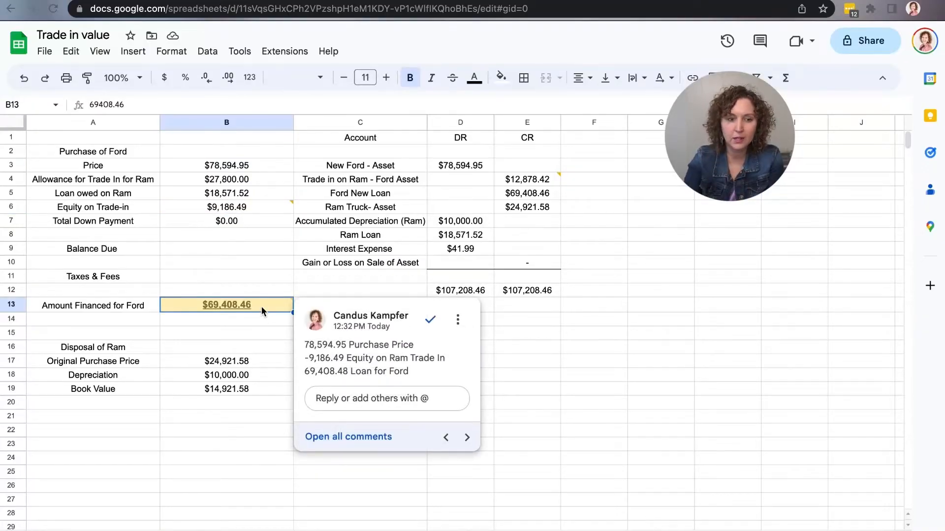
click(250, 350)
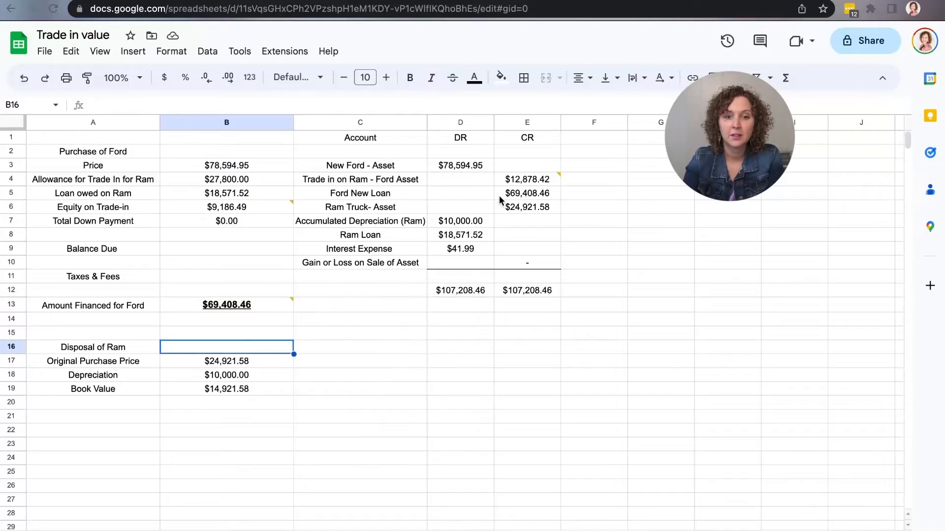
click(537, 194)
- Compare the Ram Truck asset credit and accumulated depreciation debit with the Disposal of Ram figures, including the book value formula
click(531, 209)
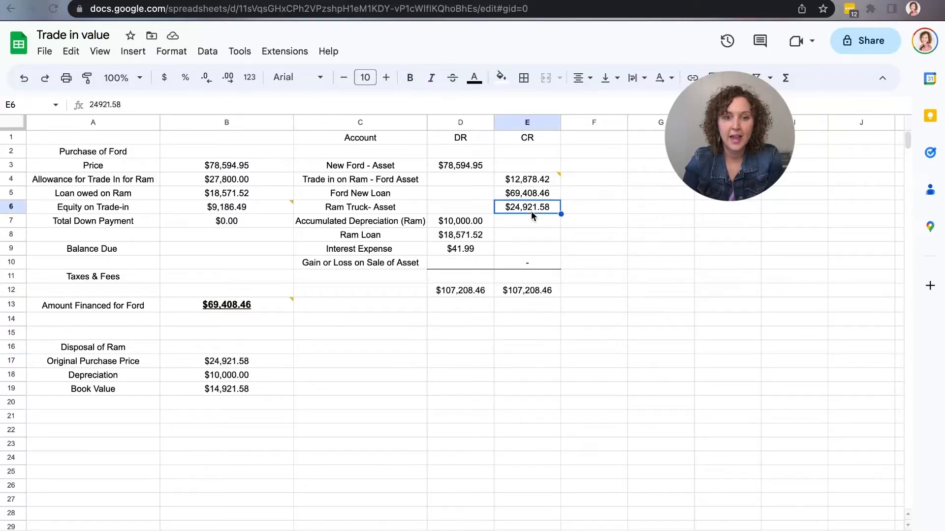
click(266, 365)
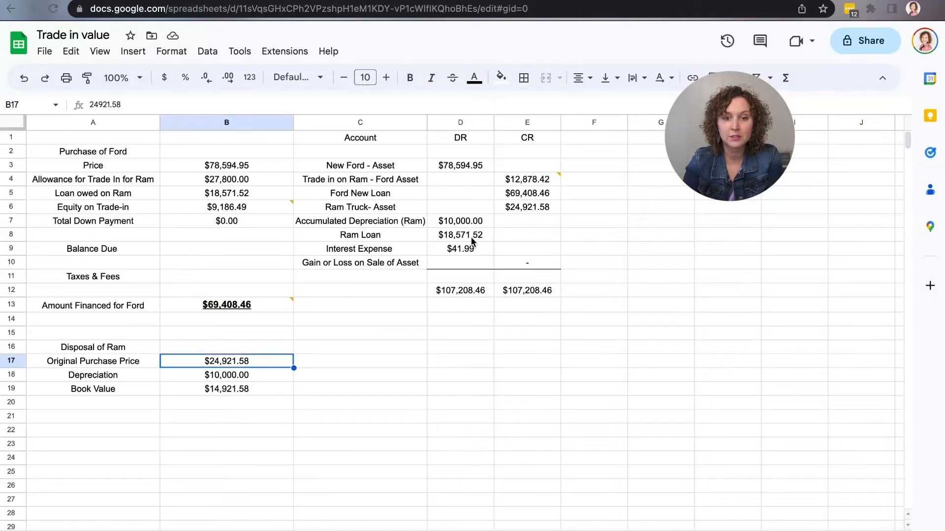
click(471, 221)
click(256, 375)
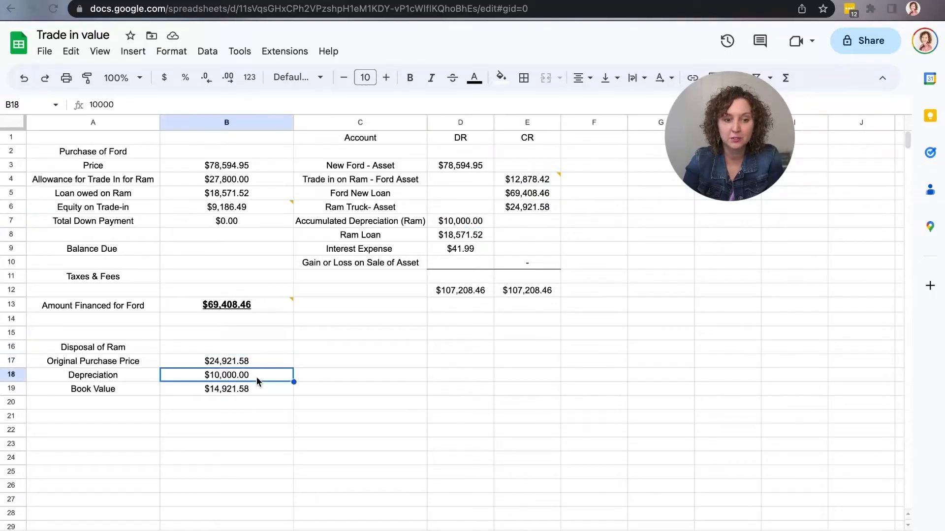
click(258, 391)
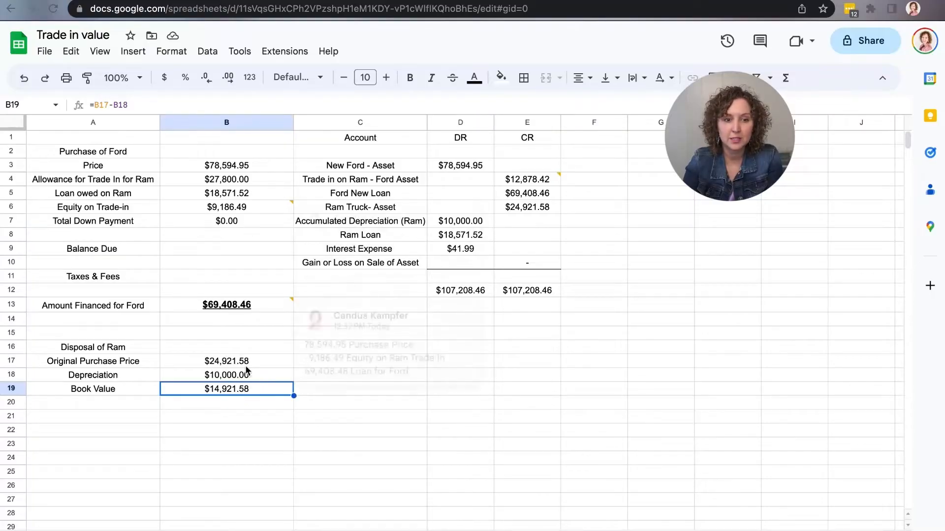
- Switch to QuickBooks and open the Chart of Accounts
mouse_move(536, 178)
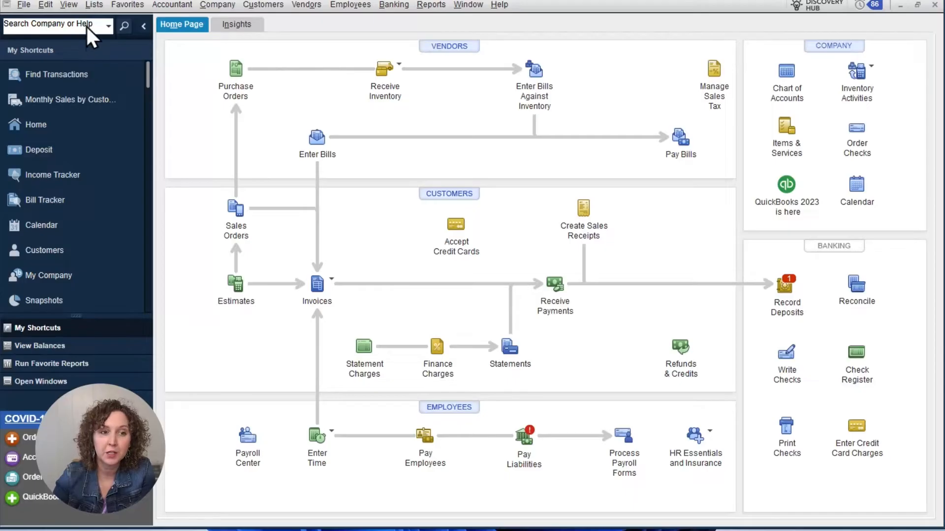
click(93, 6)
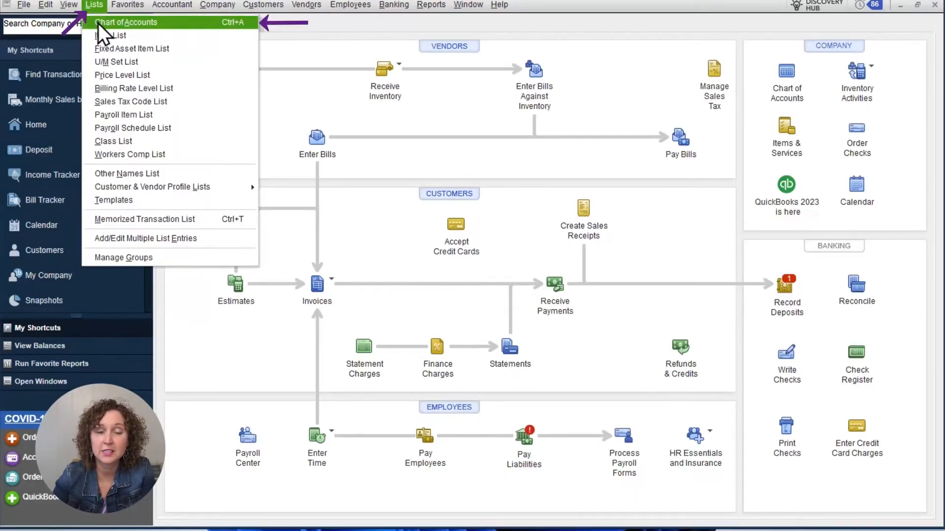
click(98, 22)
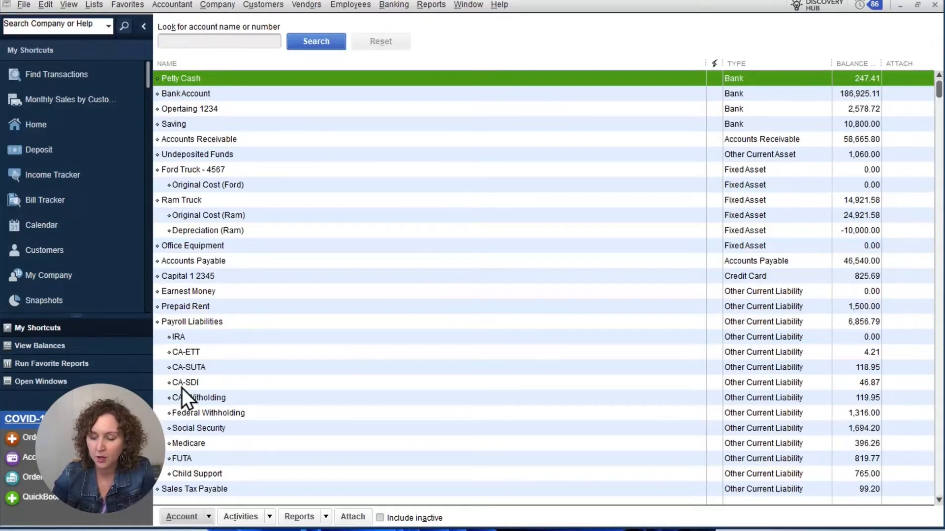
- Start a new account of type Fixed Asset to view its setup form, and cancel it without saving
click(204, 519)
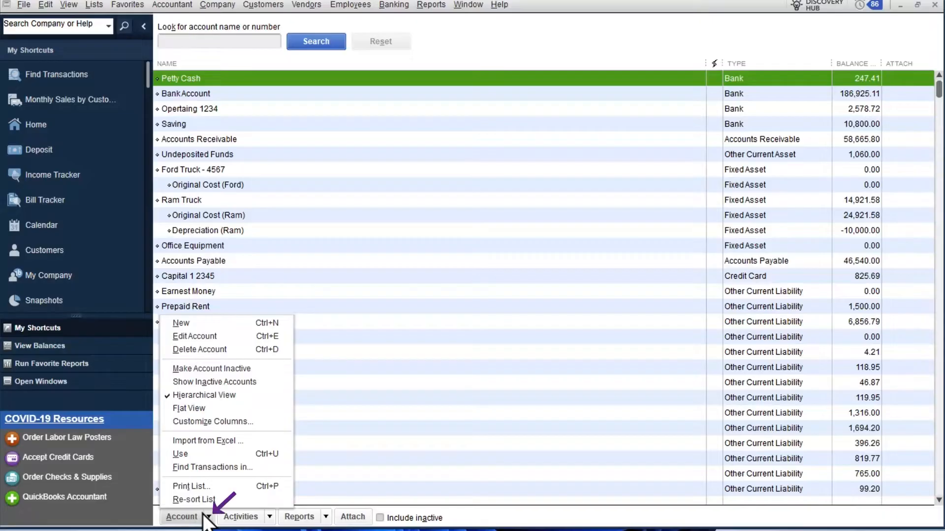
click(248, 323)
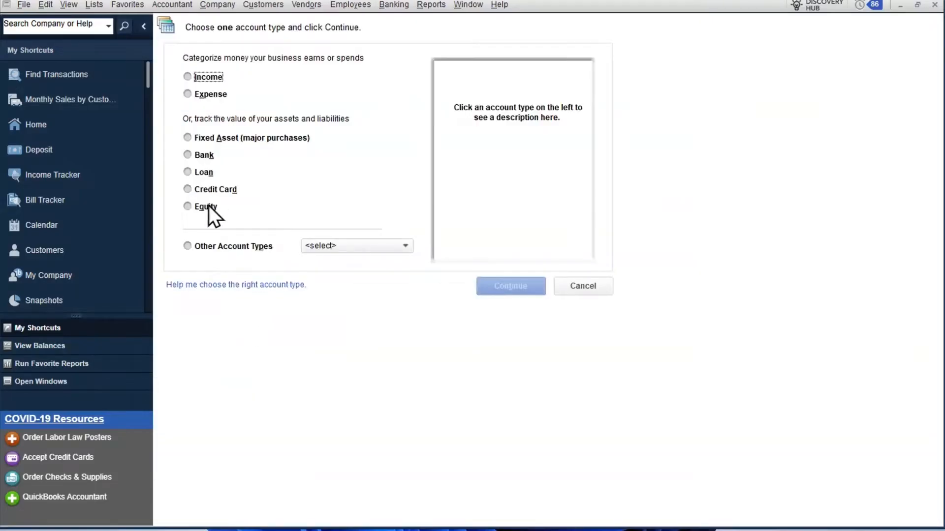
click(243, 142)
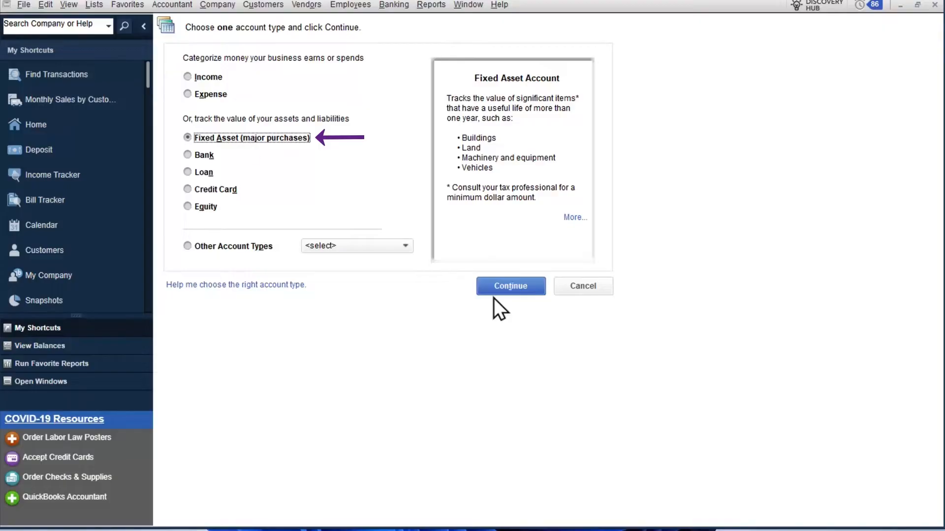
click(531, 289)
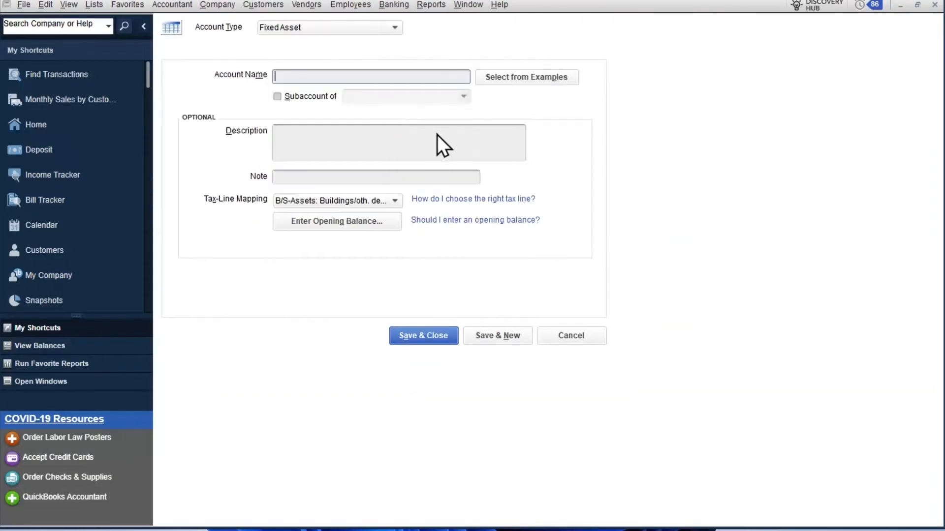
click(557, 331)
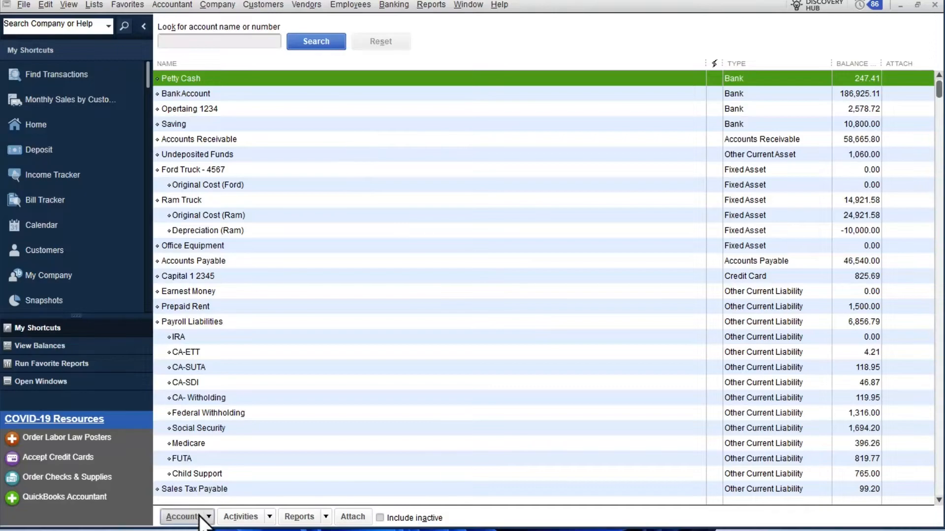
- Start another new account, try the Loan and Long Term Liability account types, and cancel without creating it
click(183, 516)
click(263, 324)
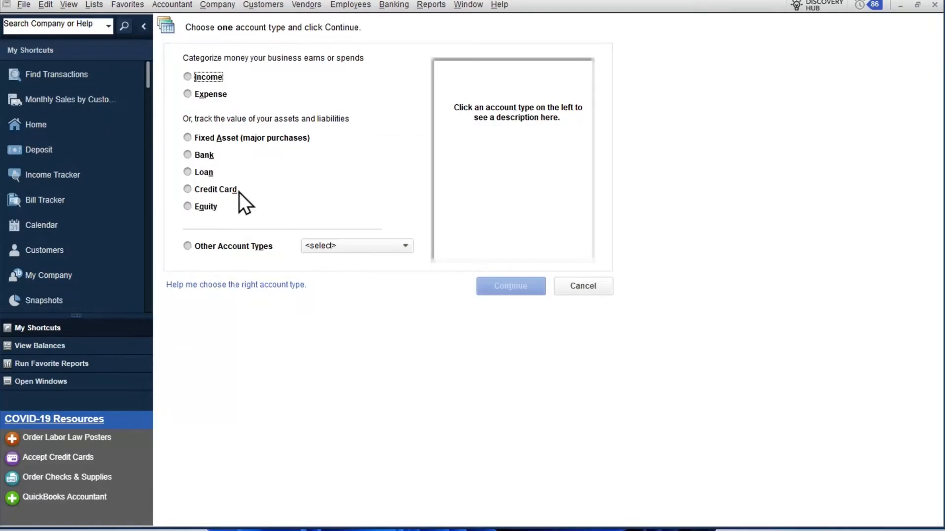
click(208, 172)
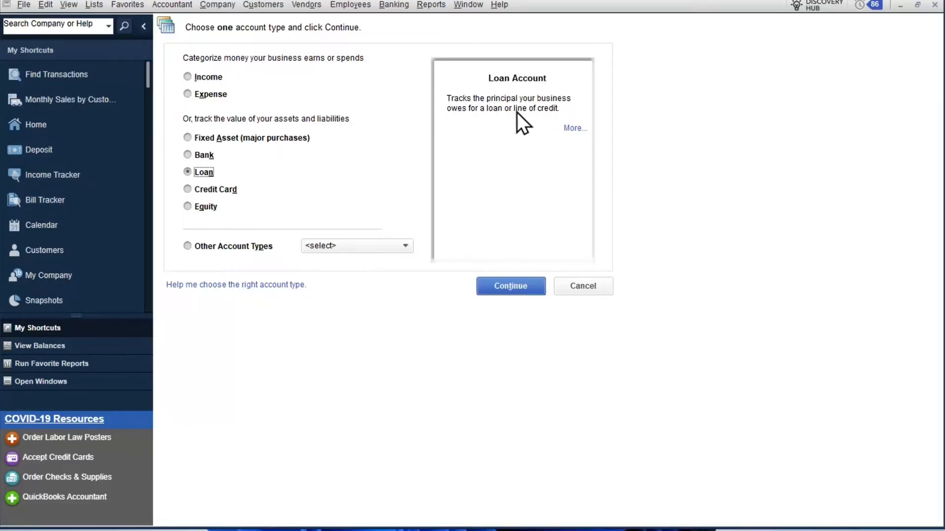
click(380, 244)
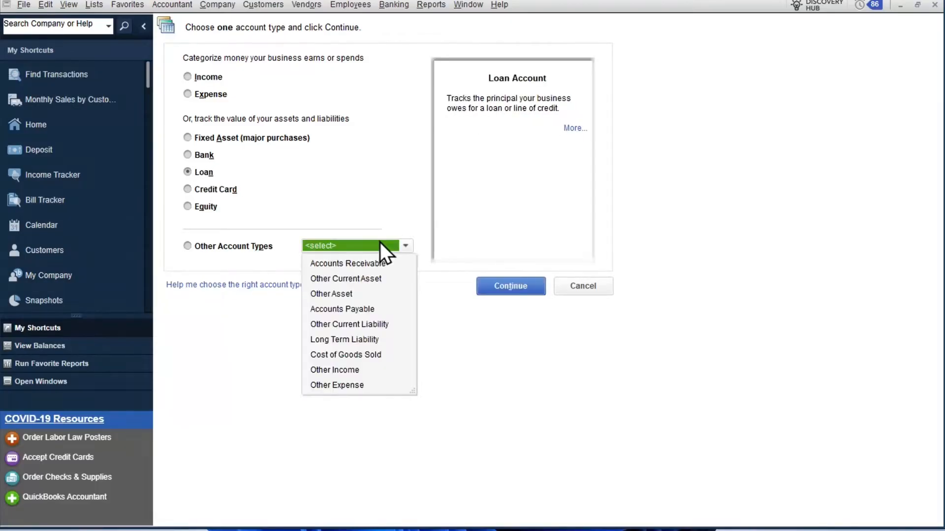
click(359, 341)
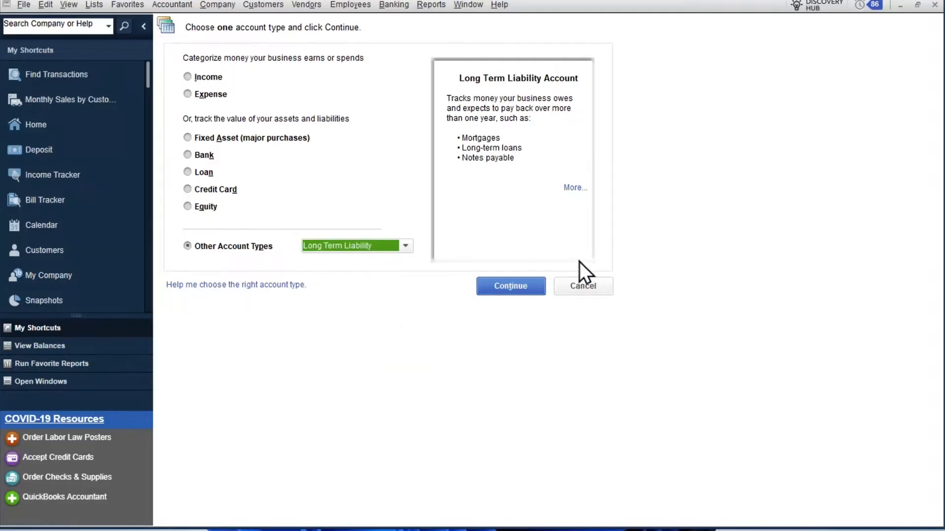
click(587, 281)
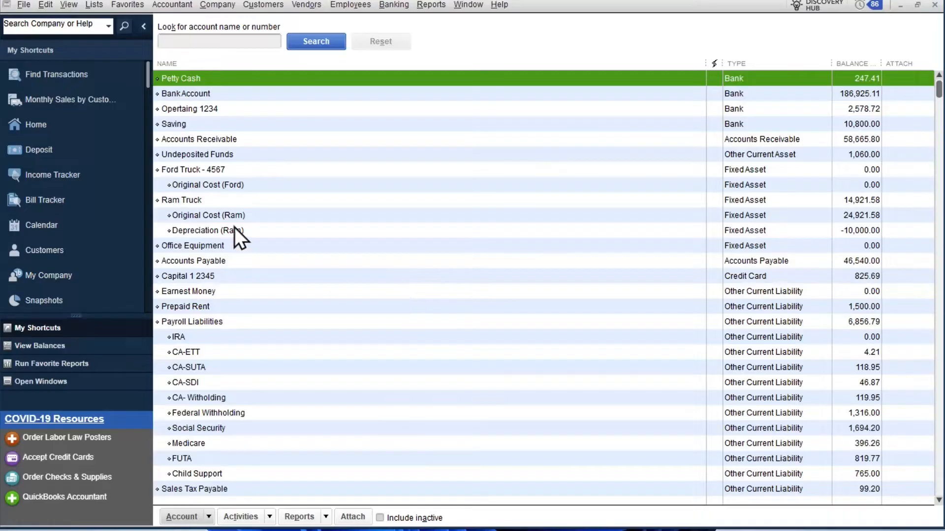
- Examine the Ford Truck and Ram Truck fixed asset accounts, comparing the Ram's original cost, depreciation and net balances
scroll(235, 219, down, 3)
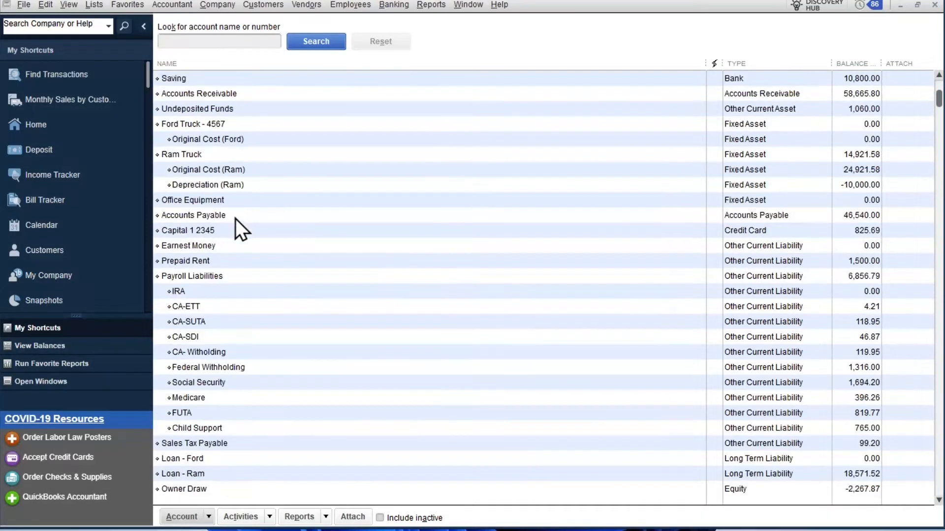
click(227, 129)
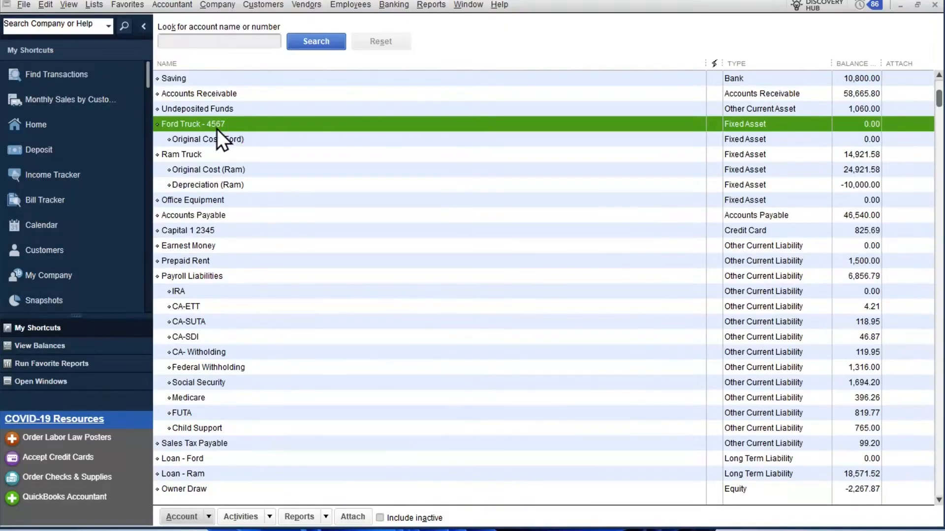
click(219, 142)
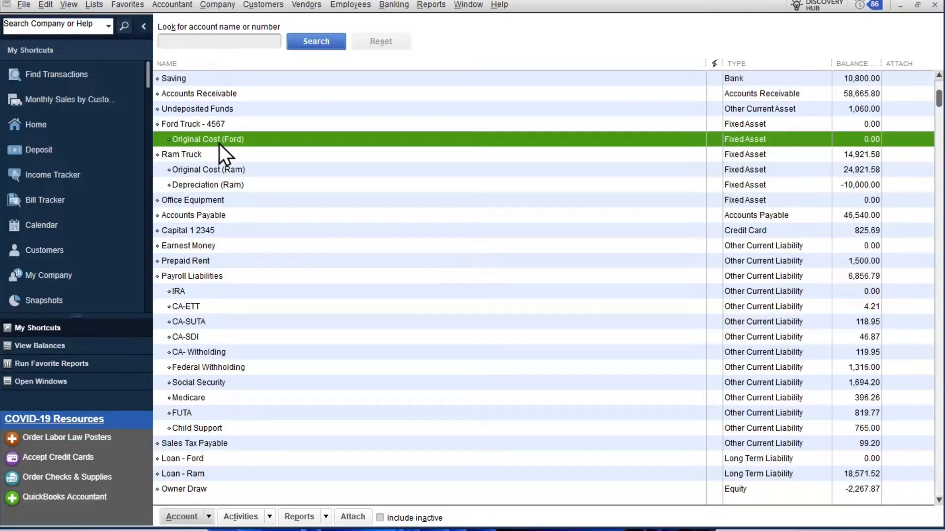
click(217, 149)
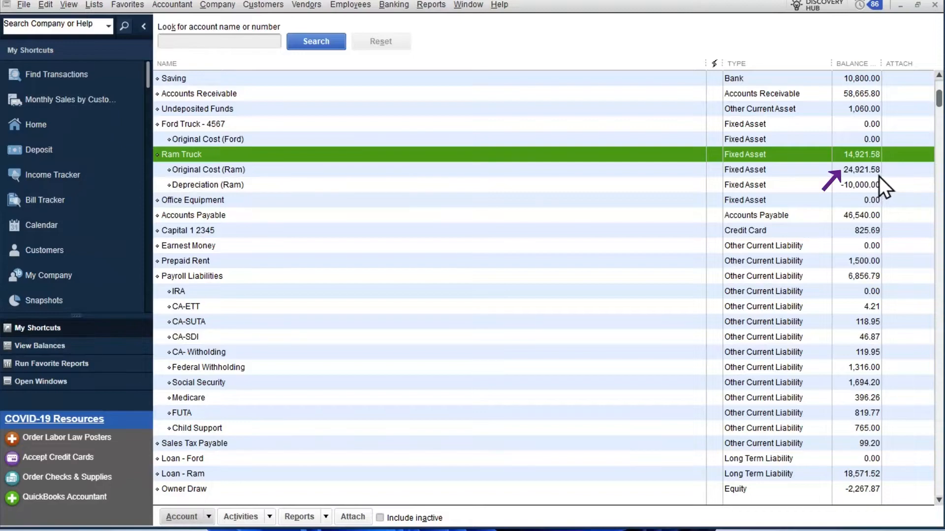
click(866, 176)
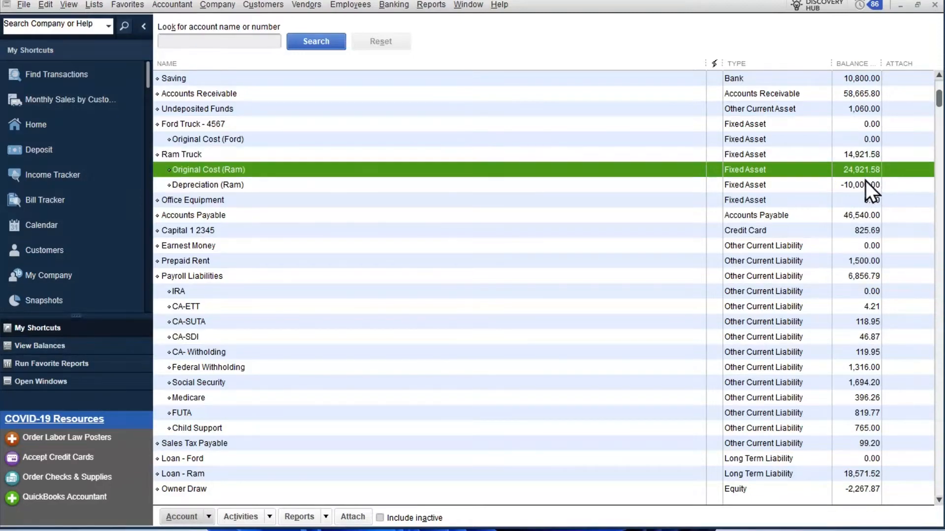
click(865, 183)
click(865, 154)
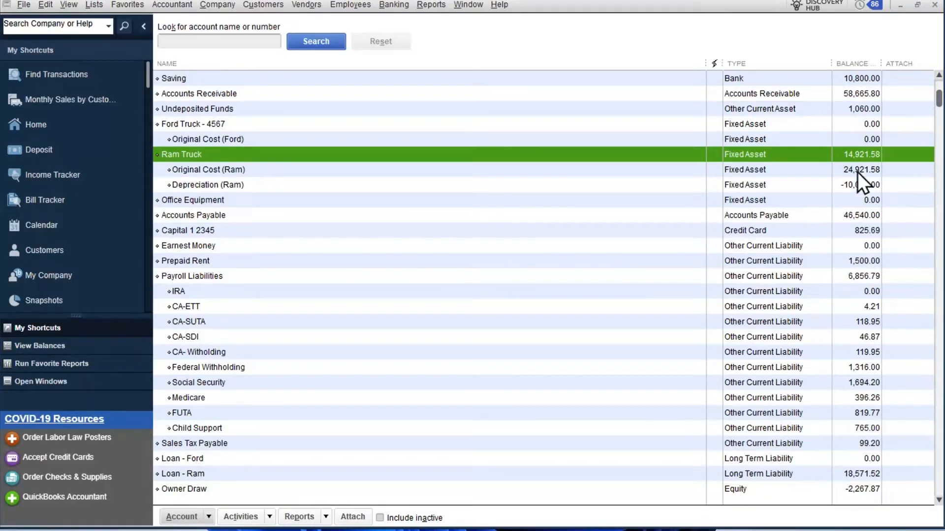
click(856, 189)
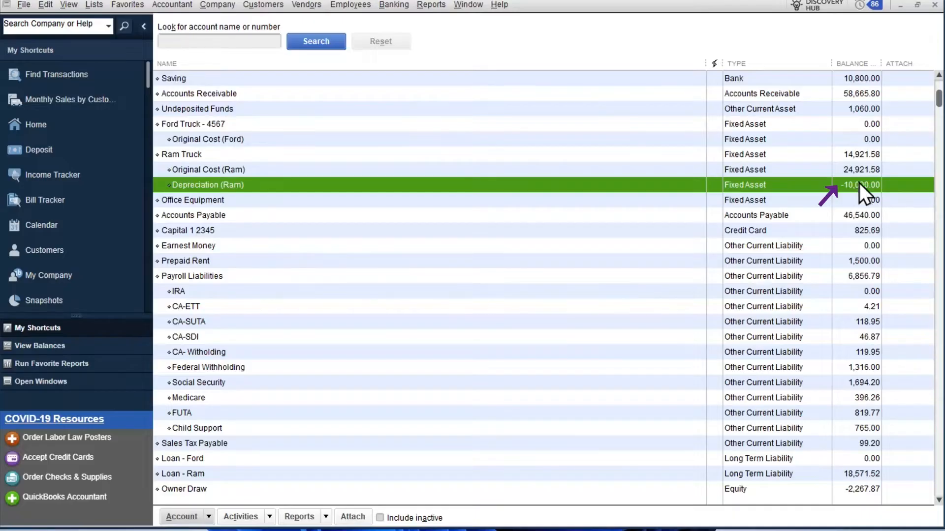
click(851, 157)
- Check the Loan - Ford and Loan - Ram long term liability accounts, and return to the Original Cost (Ford) account
scroll(677, 282, down, 7)
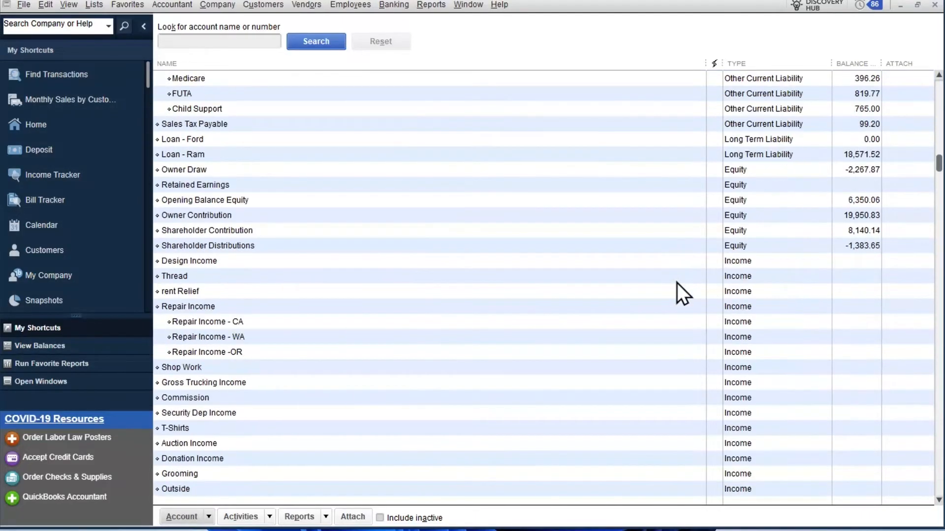
scroll(677, 282, up, 3)
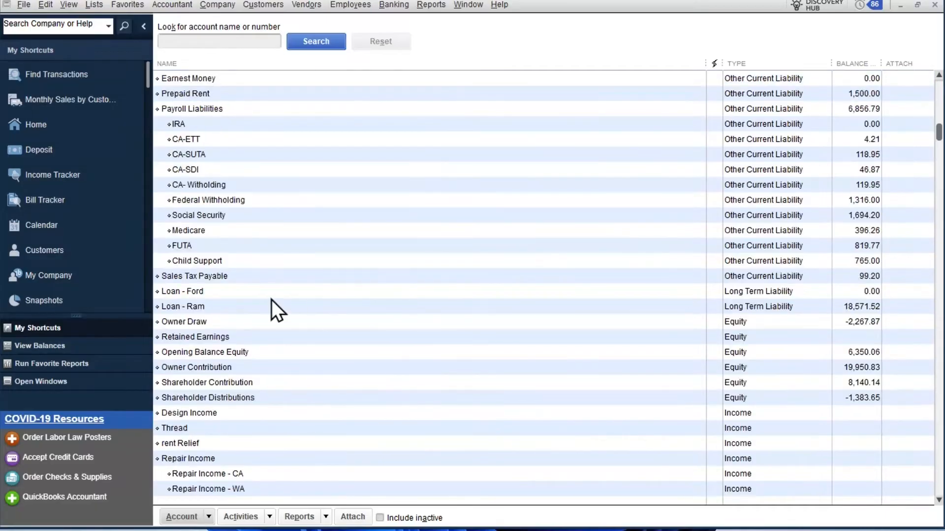
click(274, 293)
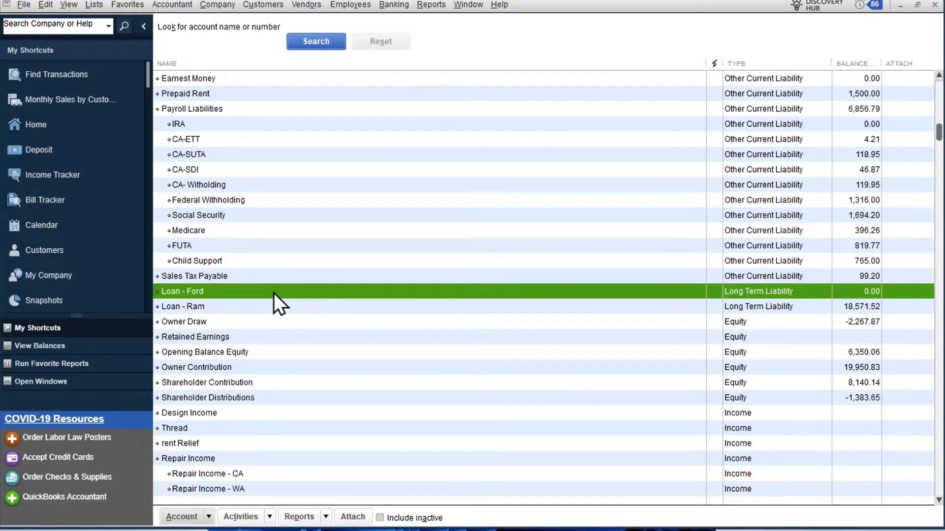
click(240, 308)
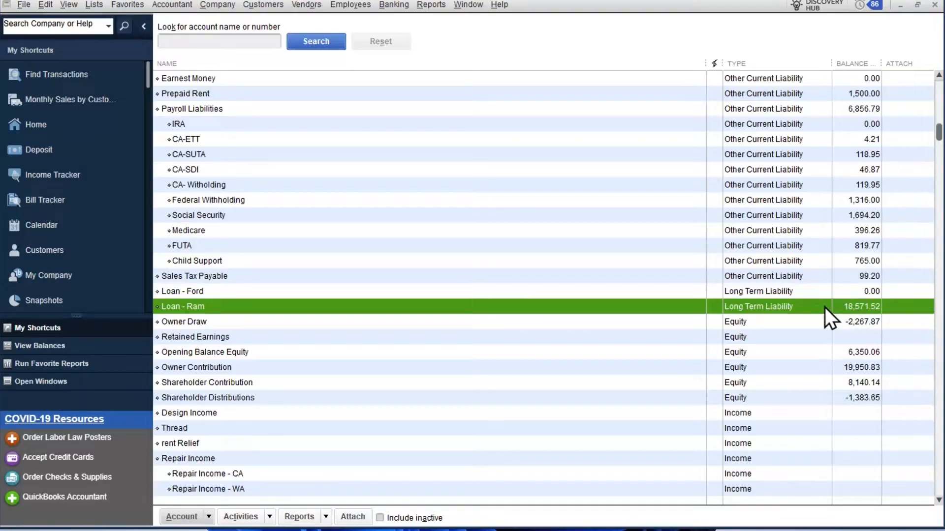
scroll(825, 308, up, 5)
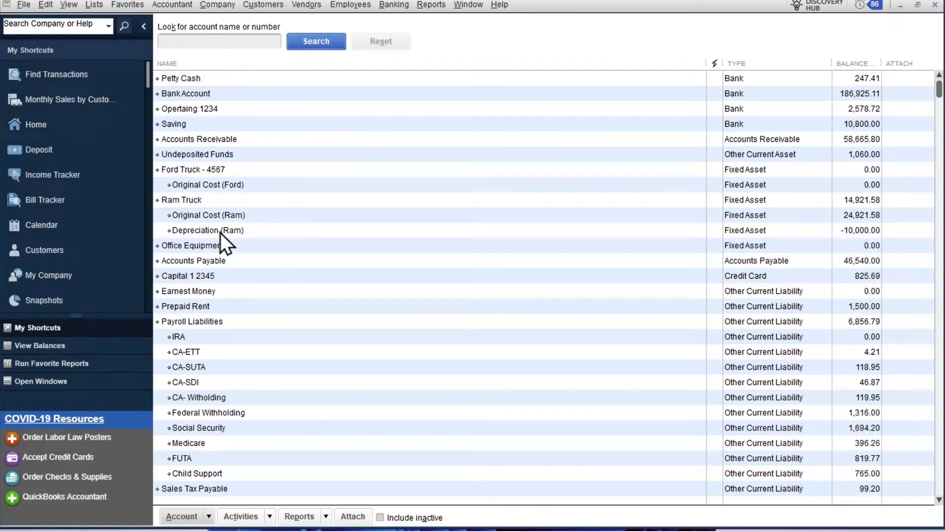
click(212, 183)
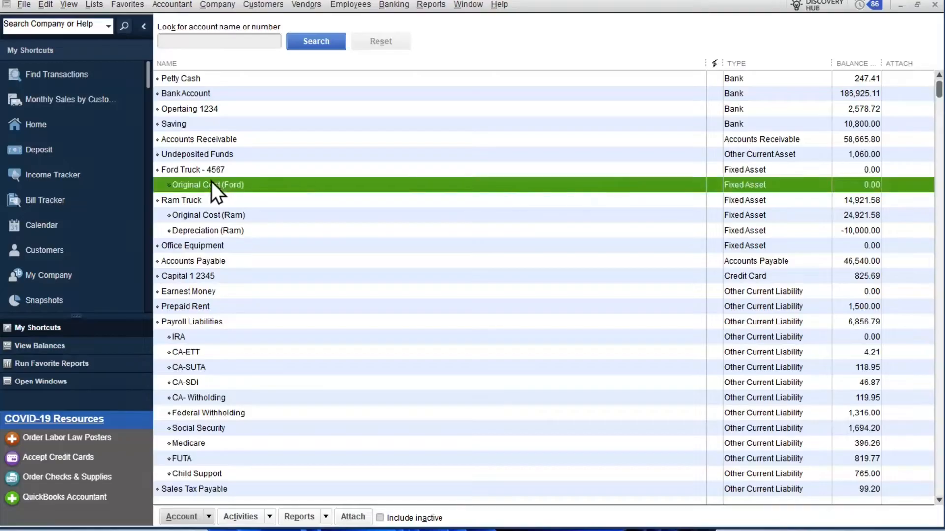
- Start a general journal entry dated 05/25/2025 with the adjusting entry option turned off
click(226, 4)
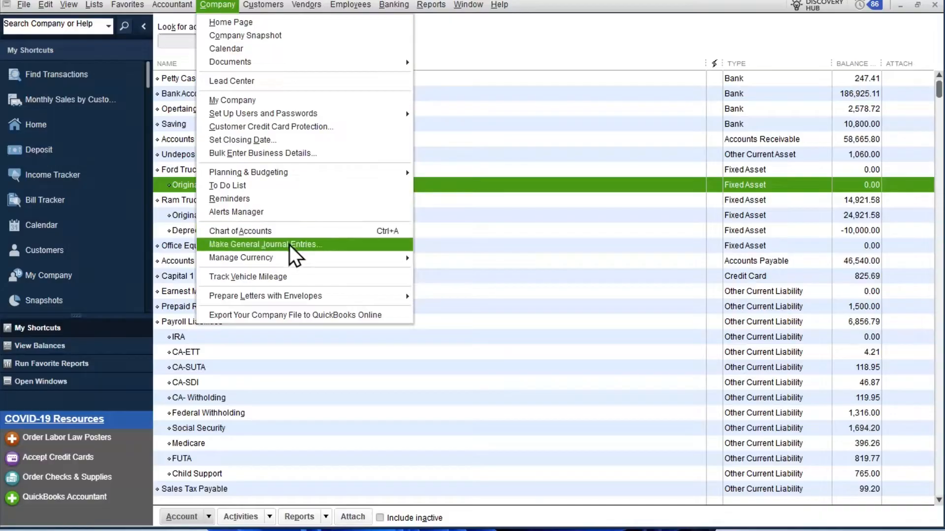
click(240, 244)
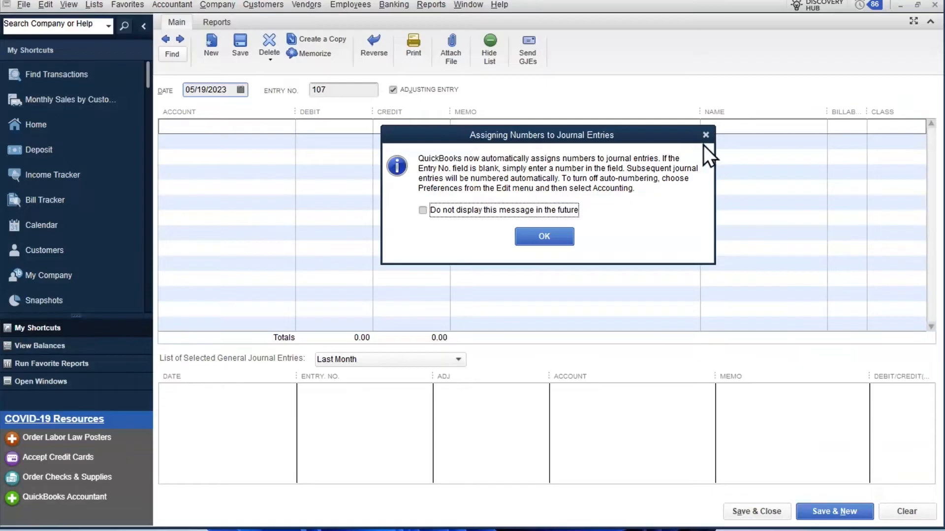
click(706, 135)
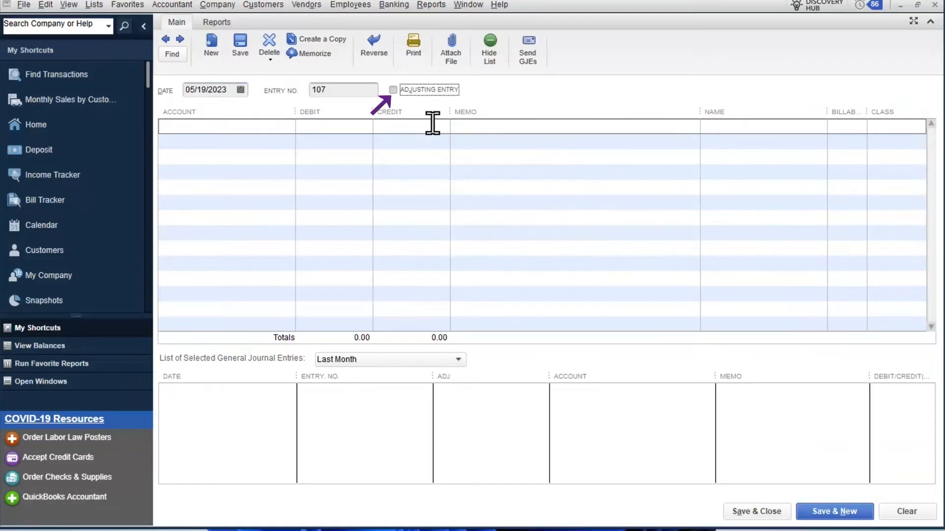
click(400, 93)
click(226, 90)
text(5/)
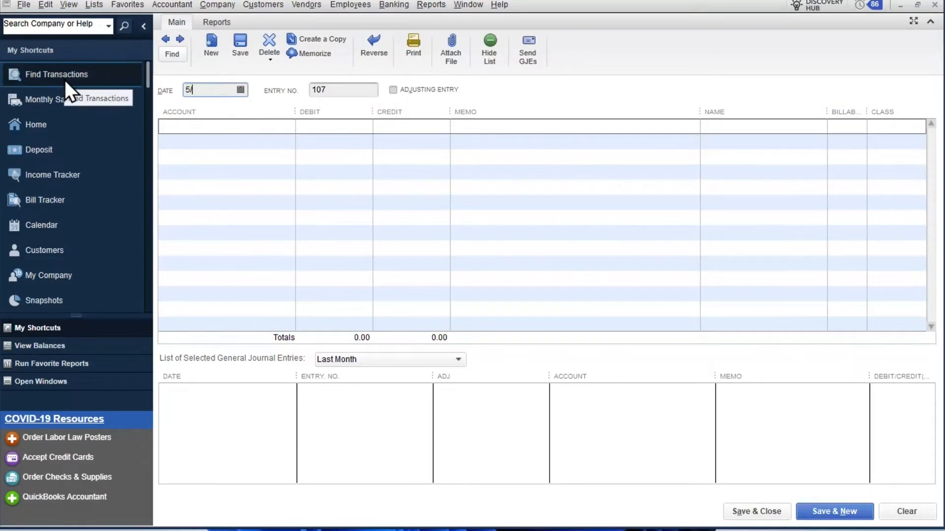
text(25/25)
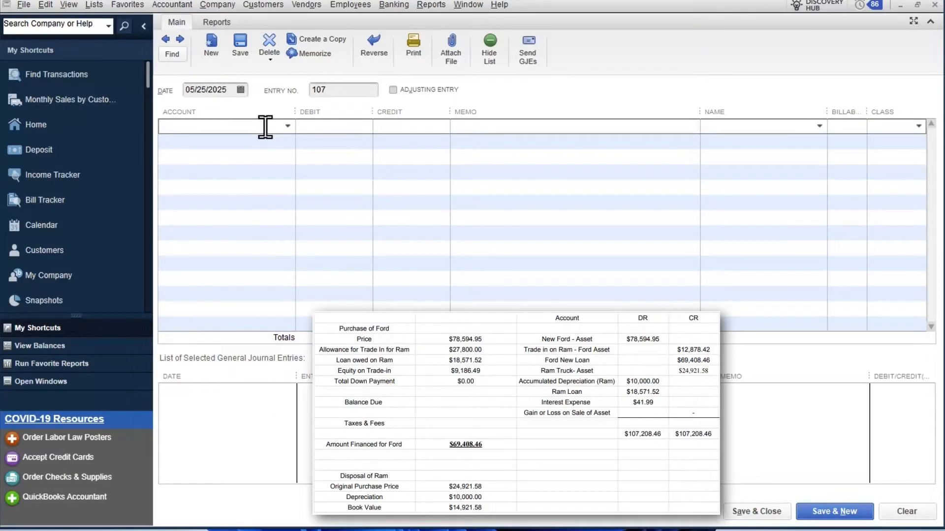
- On the first journal line, debit the Ford Truck - 4567 Original Cost (Ford) account 78,594.95
text(Ford Truck - 4567)
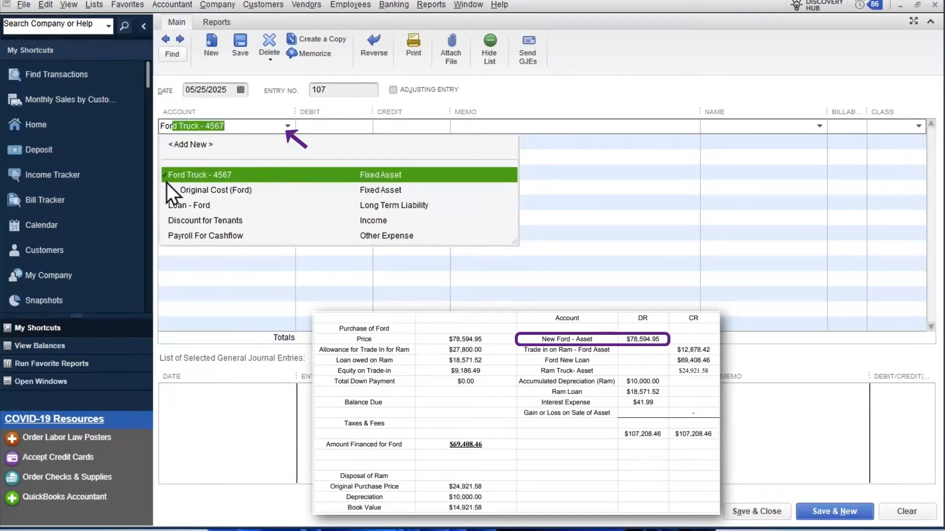
click(207, 194)
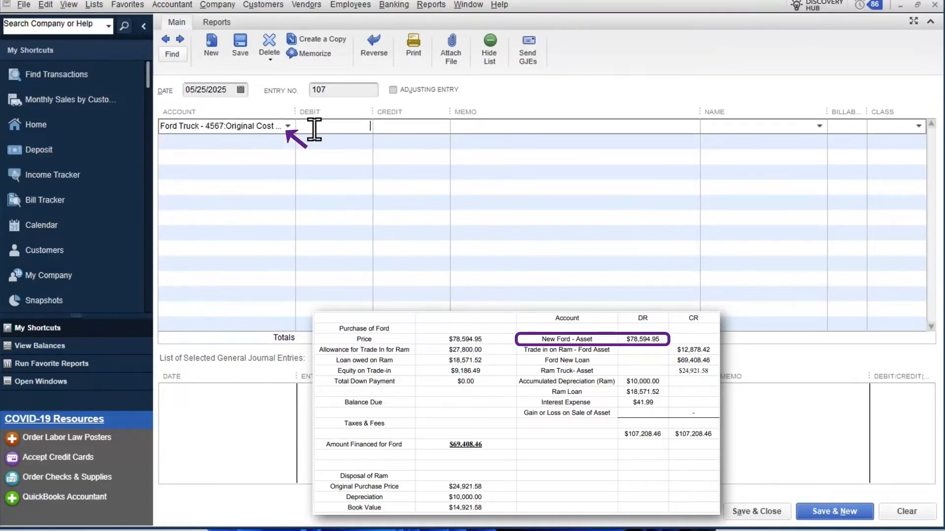
text(78594.95)
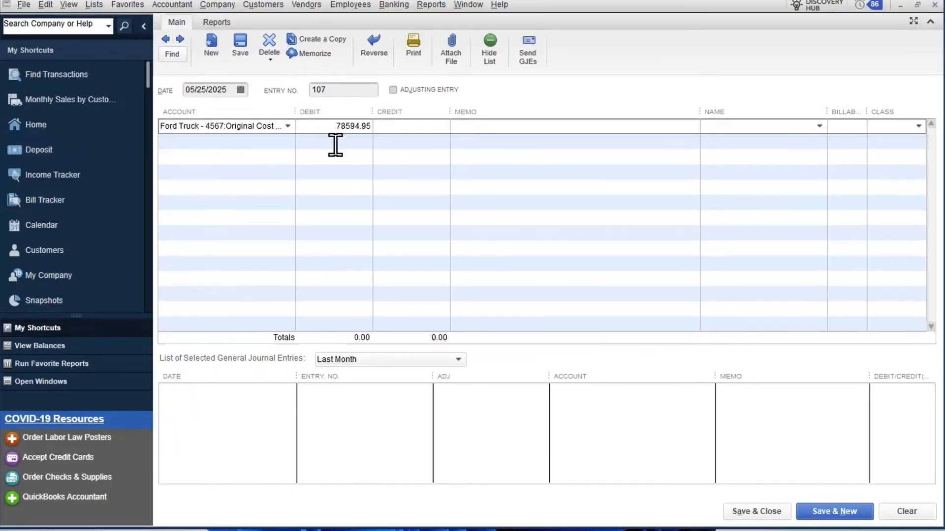
- Add the memo "Purchased Ford 4567 Trade-in Ram" to the Ford original cost line and leave its name blank
click(477, 129)
text(Purcha)
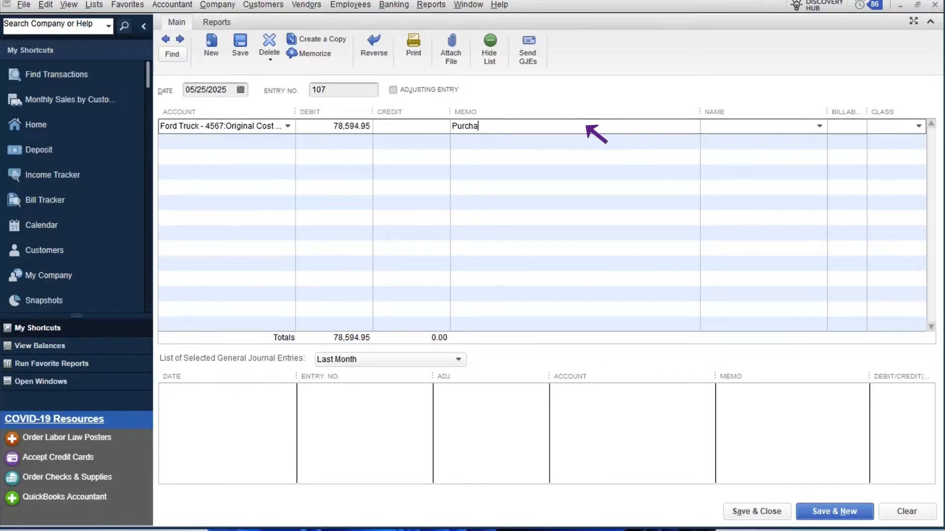
text(sed Ford 4567 Trade-in Ram)
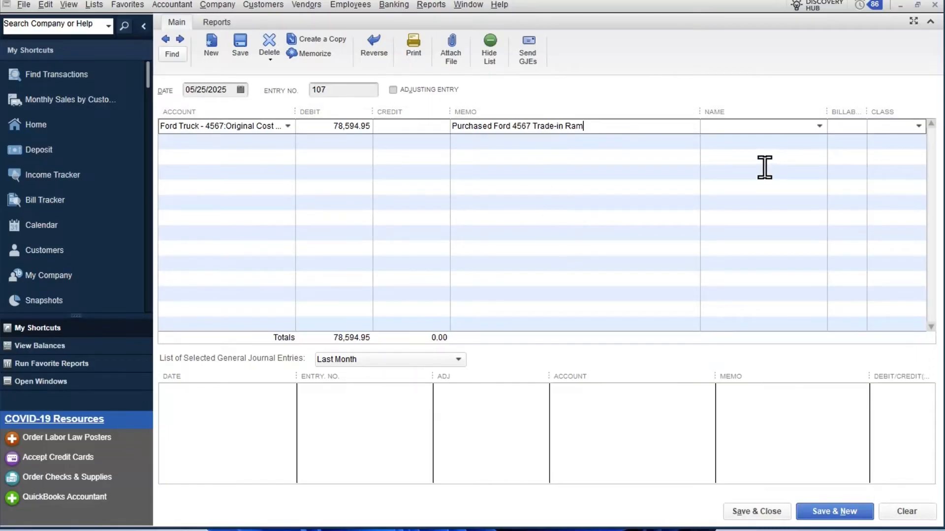
click(821, 125)
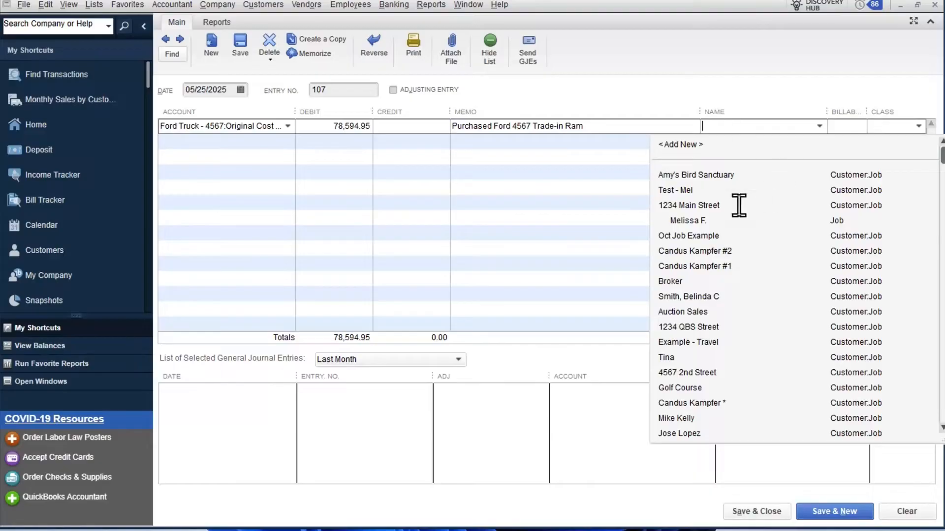
click(707, 98)
- On the second journal line, credit the Loan - Ford long term liability account 69,408.46
click(296, 157)
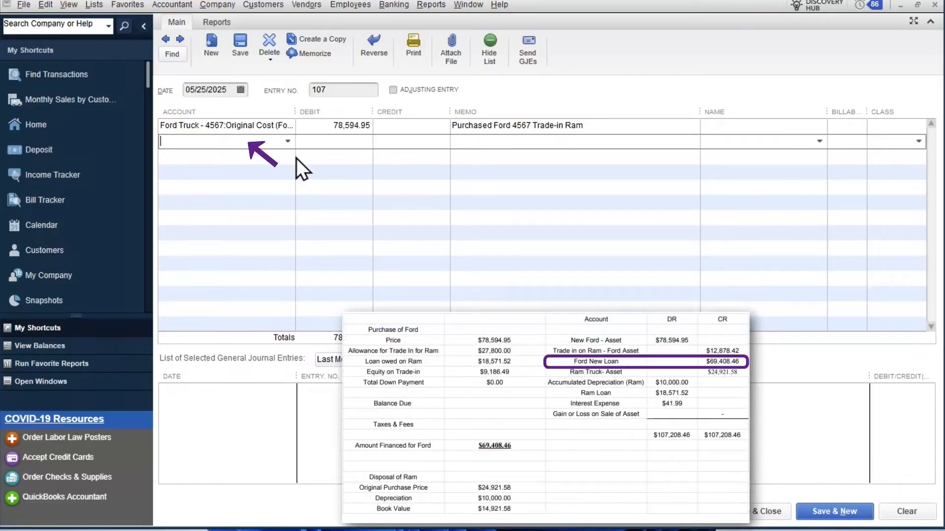
text(Loan - Ford)
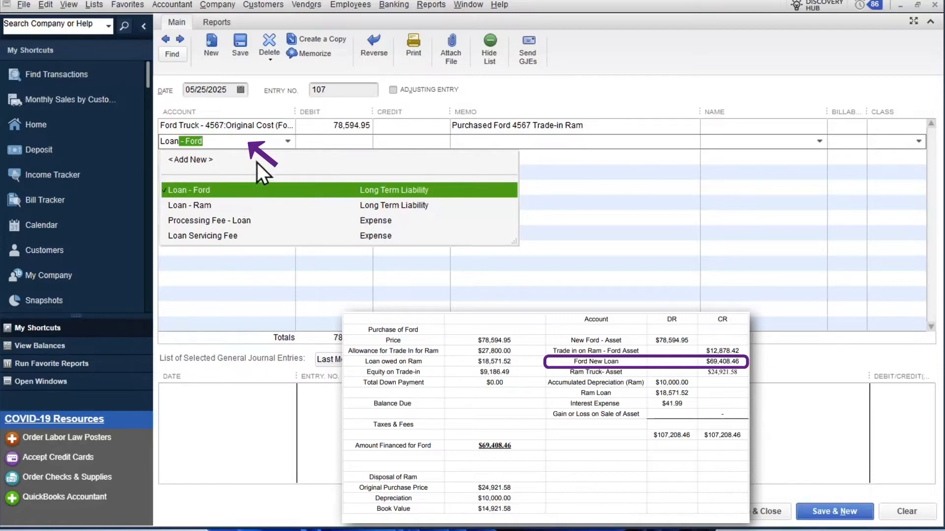
click(346, 142)
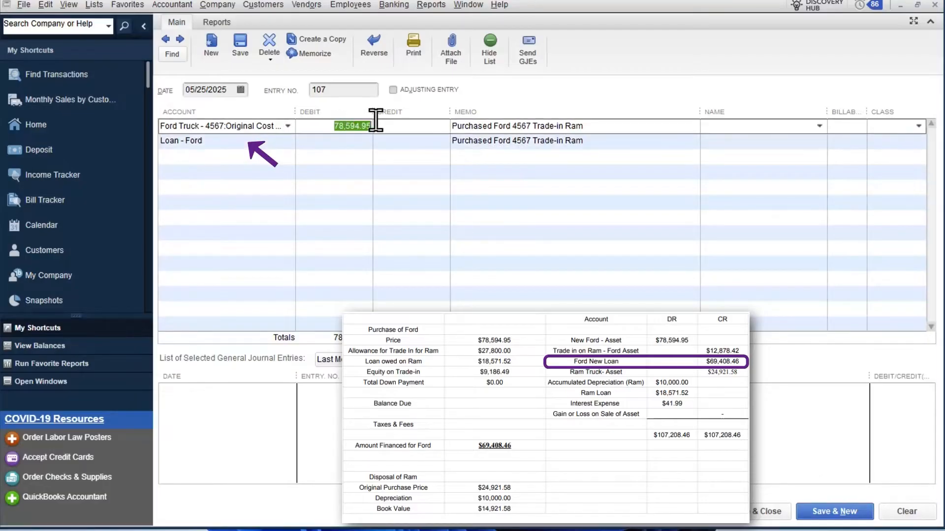
click(400, 141)
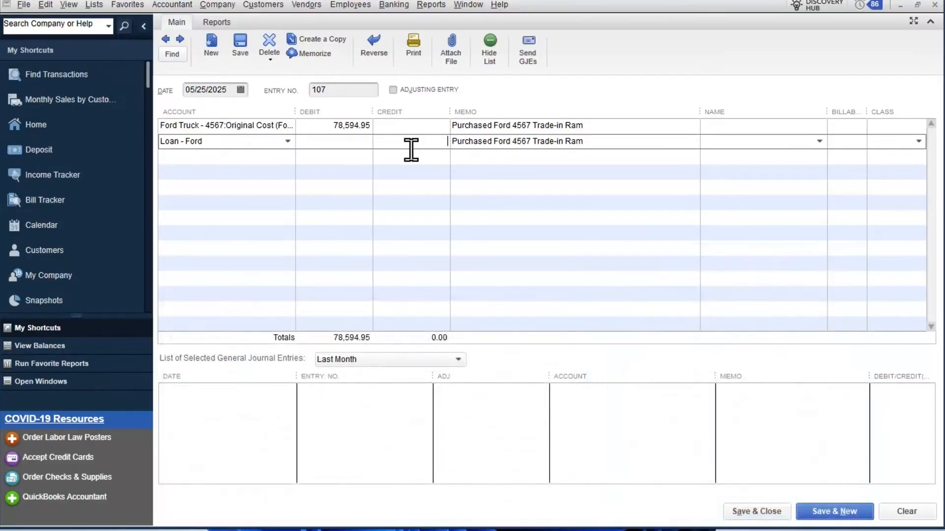
text(6948)
key(BackSpace)
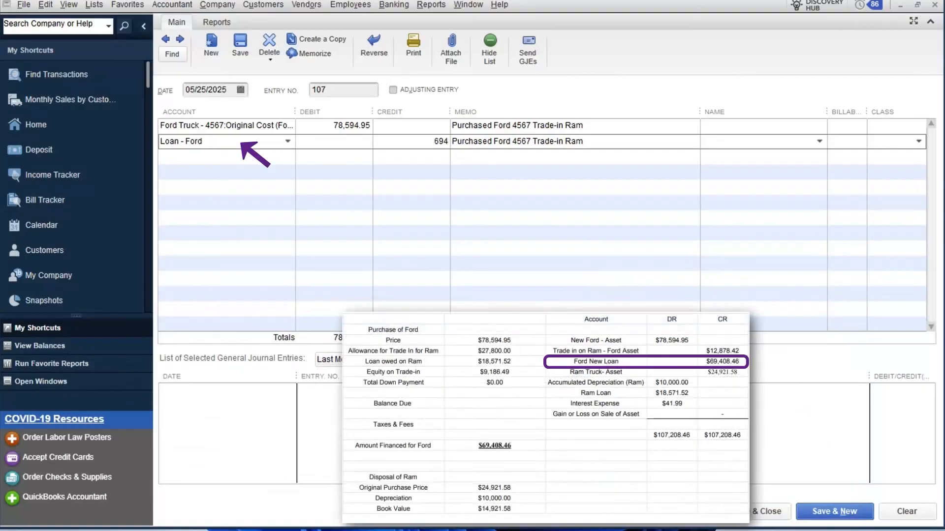
text(08.46)
click(269, 142)
- On the third journal line, credit the Ram Truck Original Cost (Ram) account 24,921.58
click(266, 157)
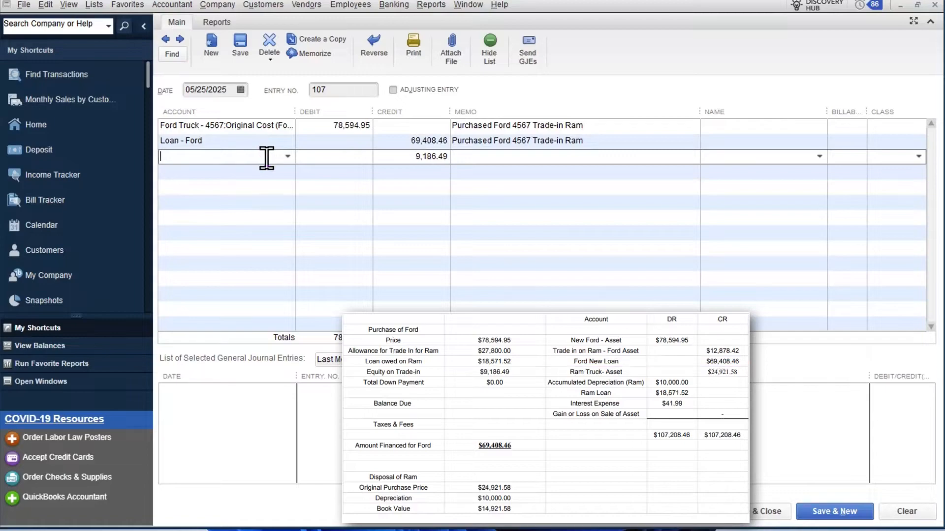
text(Ram Truck)
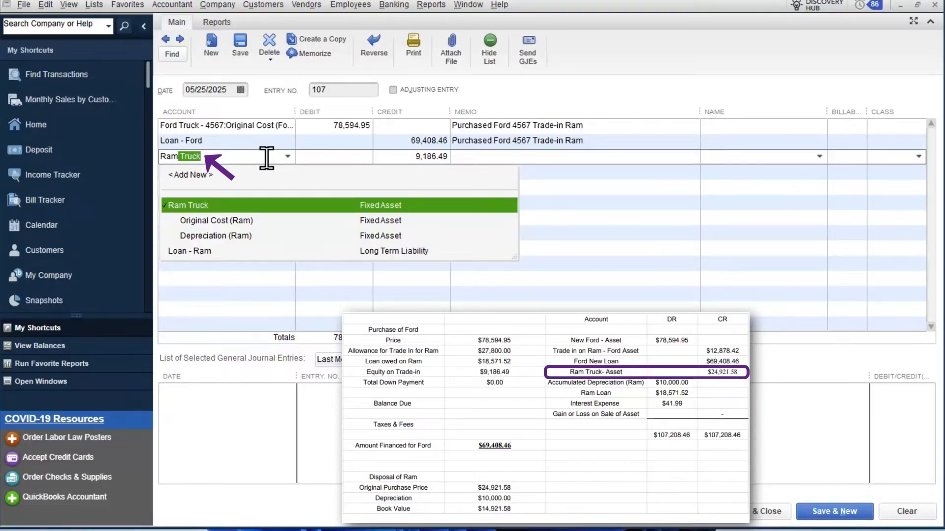
key(Down)
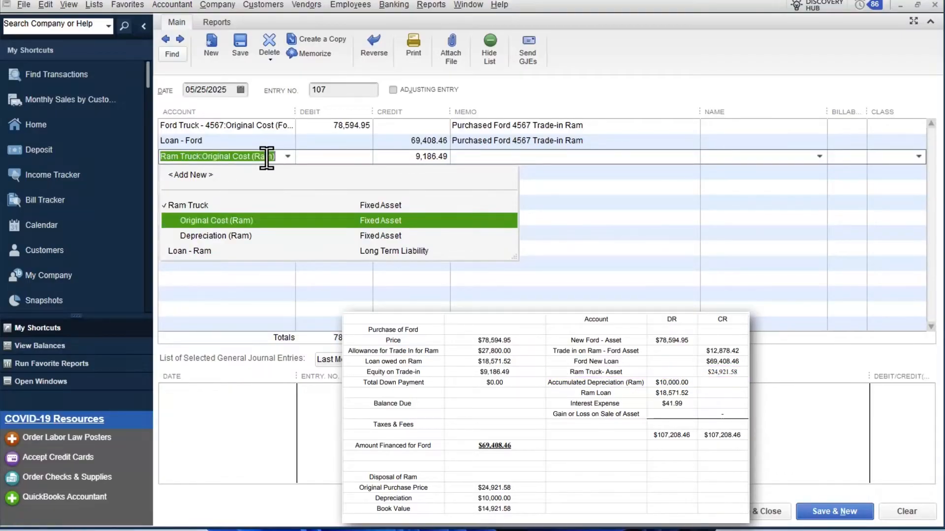
key(Up)
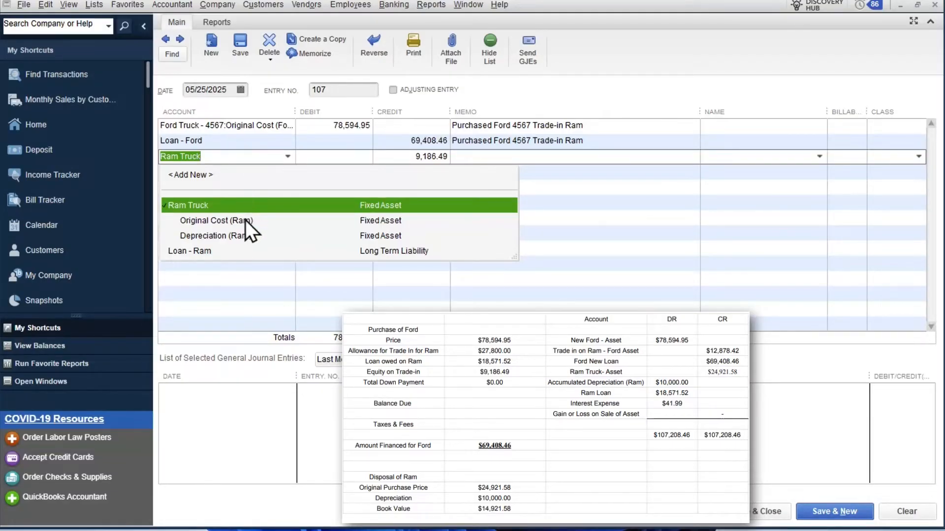
click(203, 221)
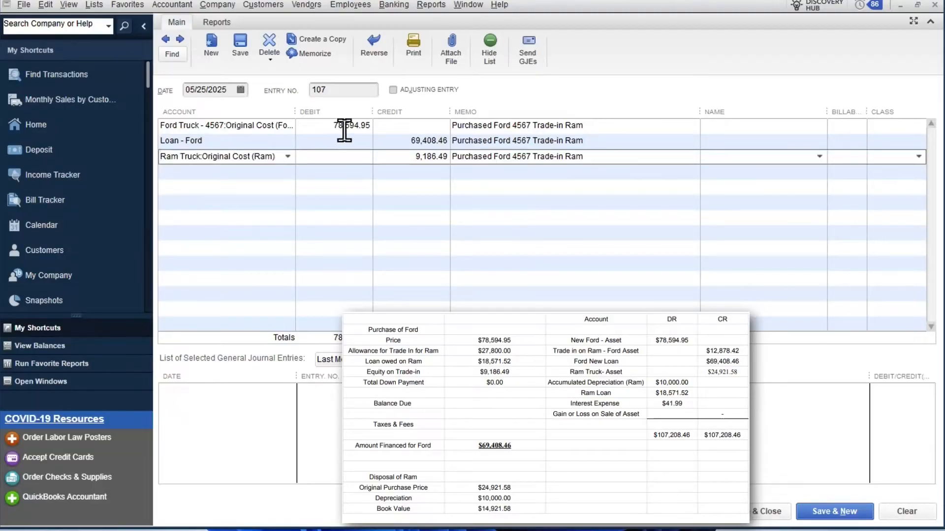
click(344, 156)
click(428, 157)
text(2)
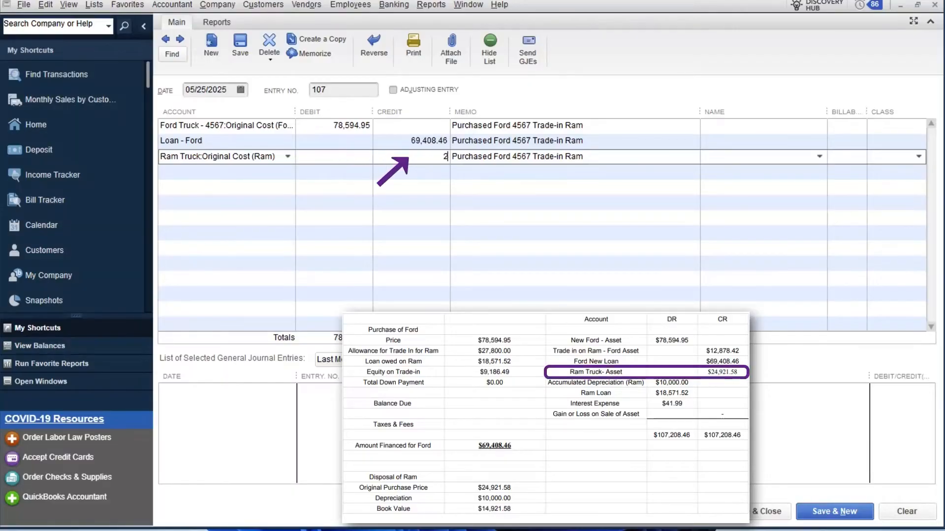
text(4921.58)
- Add a journal line debiting the Ram Truck Depreciation (Ram) account 10,000.00
click(266, 172)
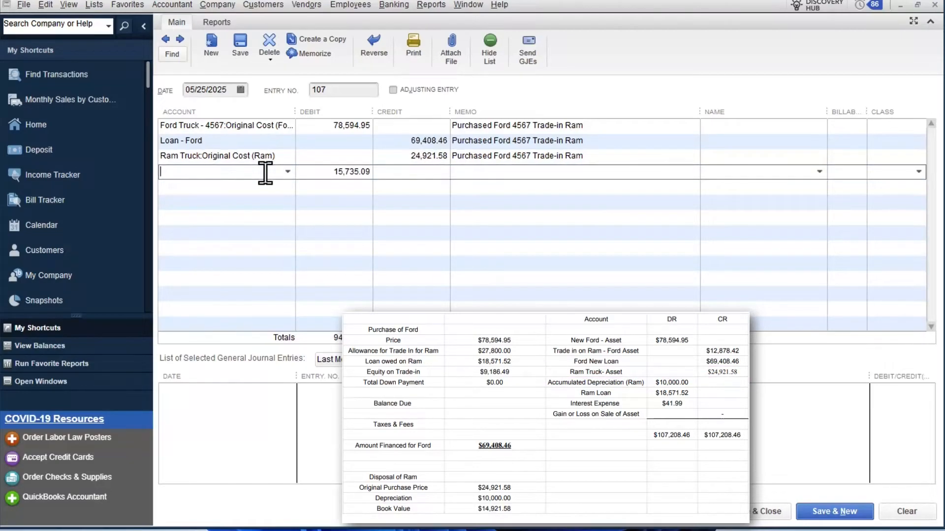
text(Depreciation Expense)
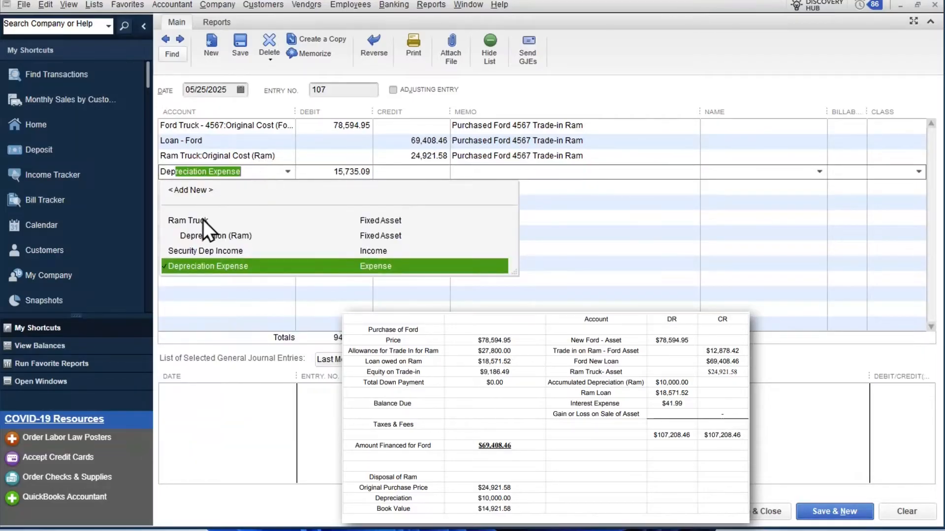
click(238, 238)
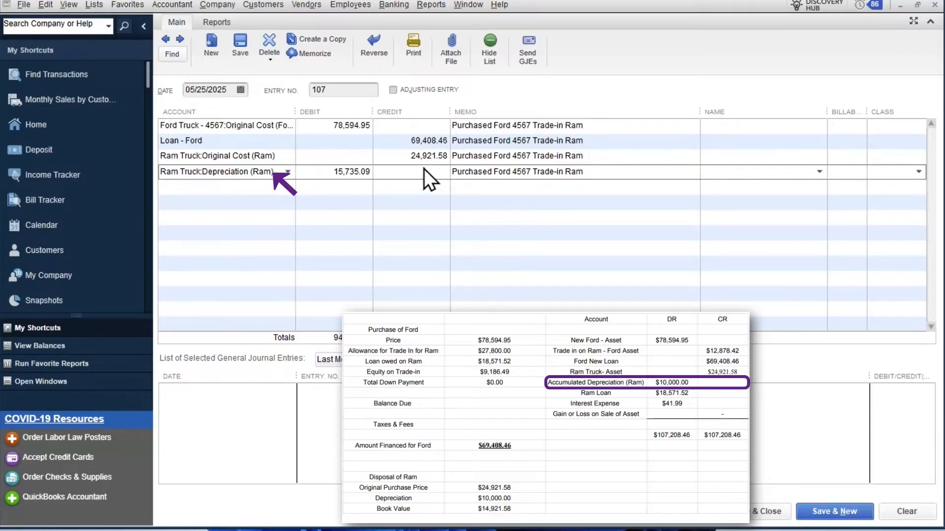
click(320, 173)
text(10000.)
- Add a journal line debiting the Loan - Ram long term liability account 18,571.52
click(275, 187)
text(Ram Truck)
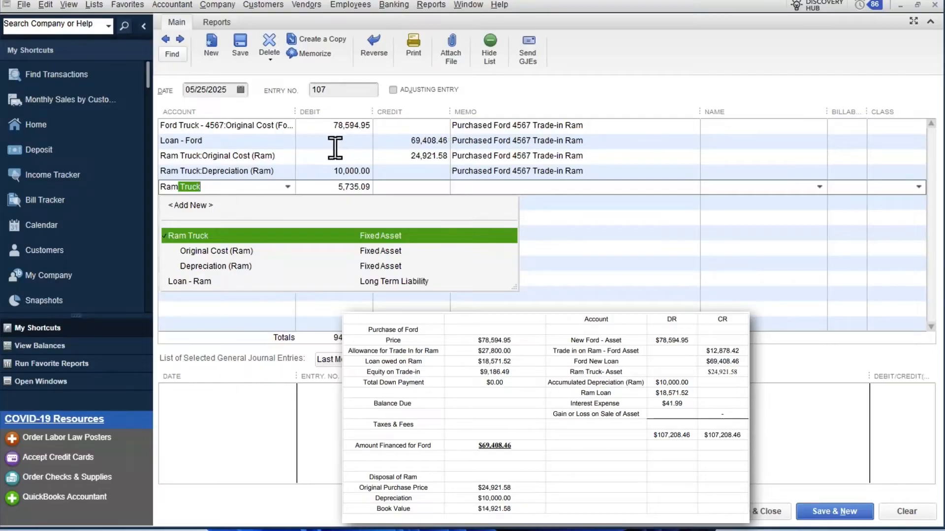
click(283, 283)
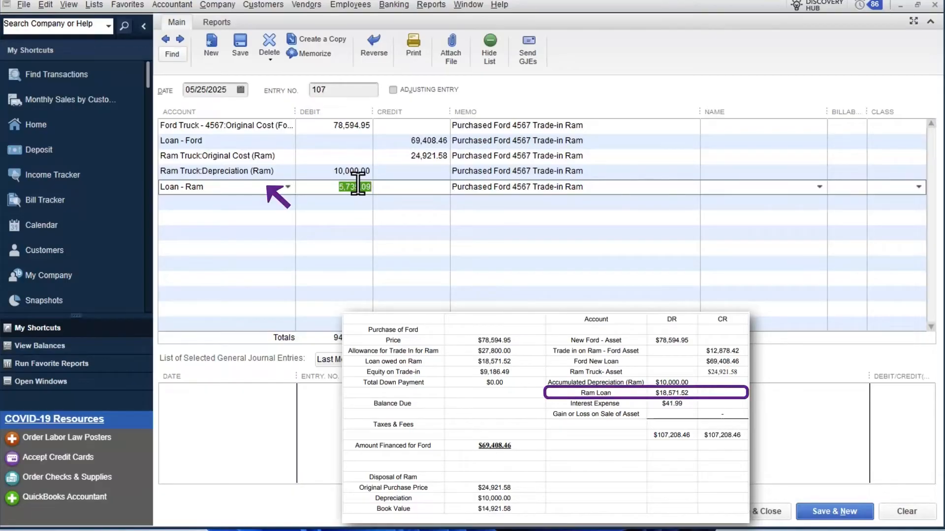
text(18571.52)
- Add a journal line debiting the Interest Expense account 41.99
click(282, 210)
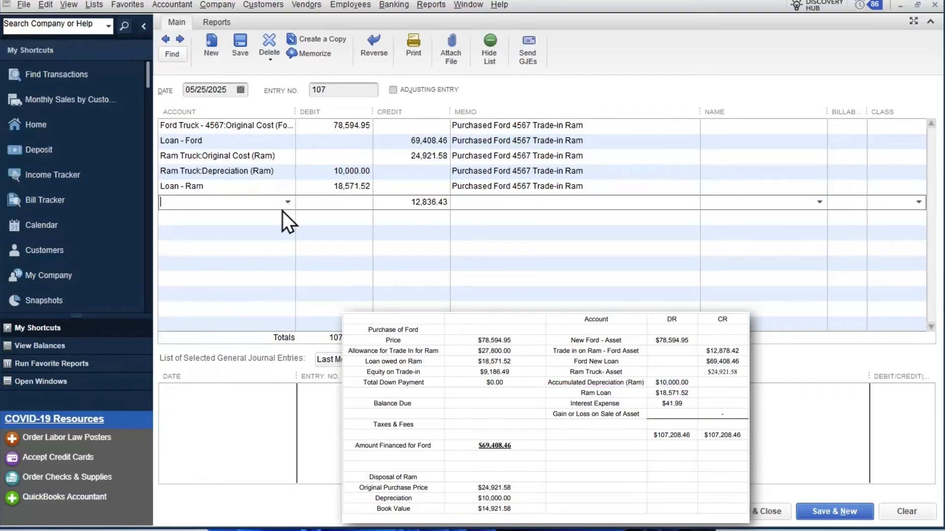
text(Interest Expense)
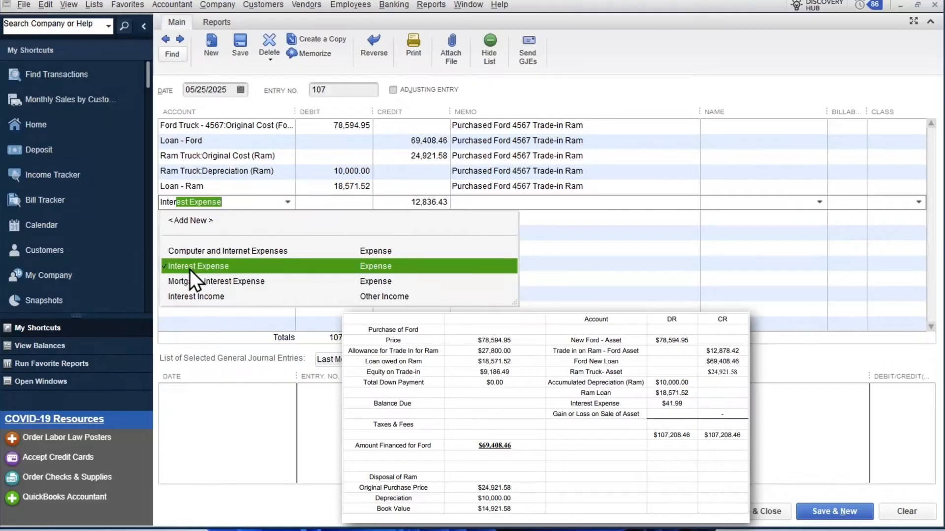
click(270, 266)
click(342, 211)
text(41.99)
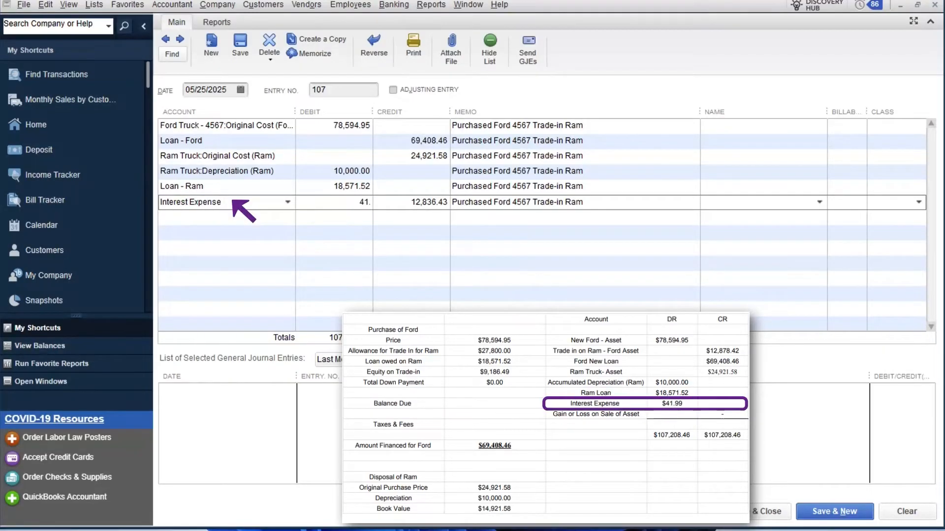
- Add a final line assigning the balancing credit of 12,878.42 to the Ford Truck - 4567 Original Cost (Ford) account
click(278, 226)
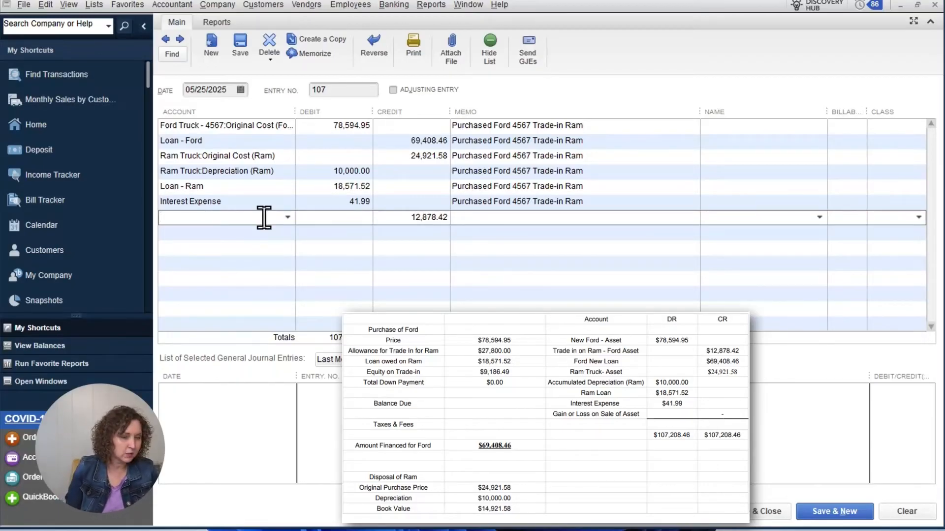
text(Ford Truck - 4567)
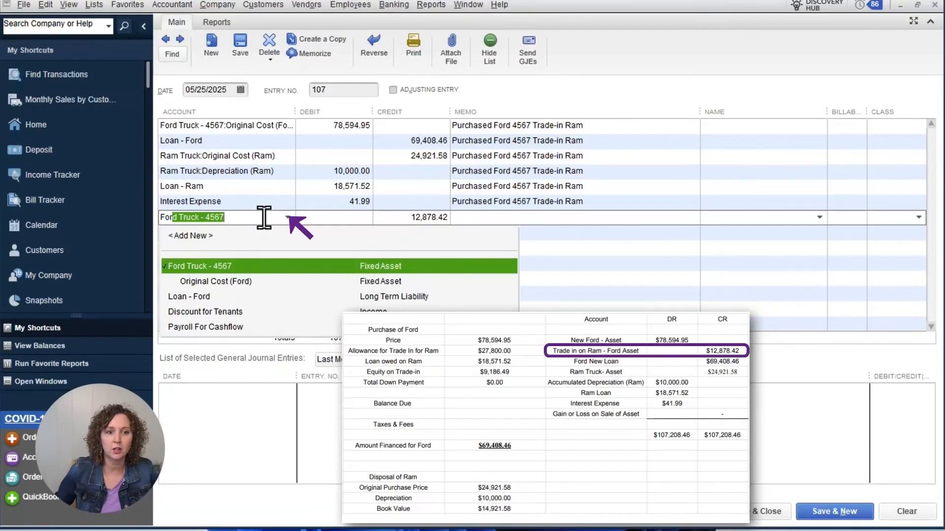
click(256, 281)
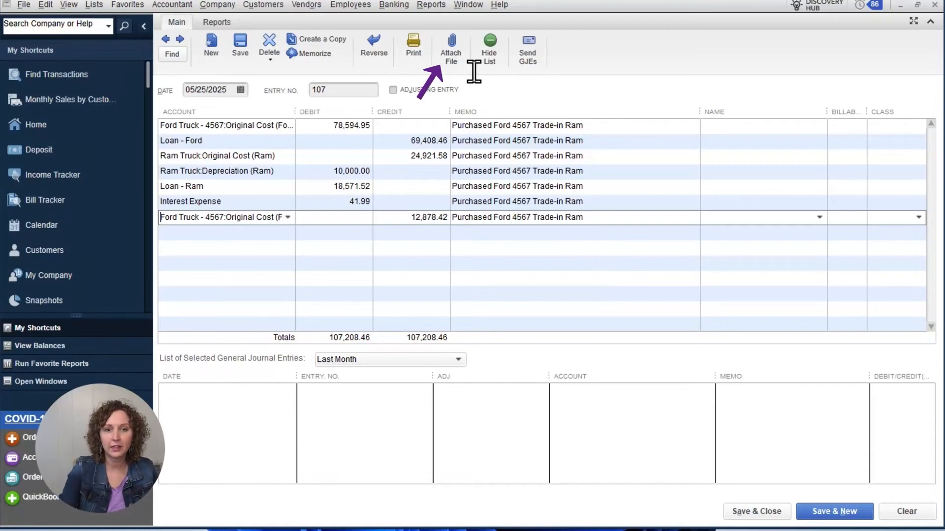
- Save and close the journal entry, accepting the fixed asset notice and saving without assigned classes
click(756, 510)
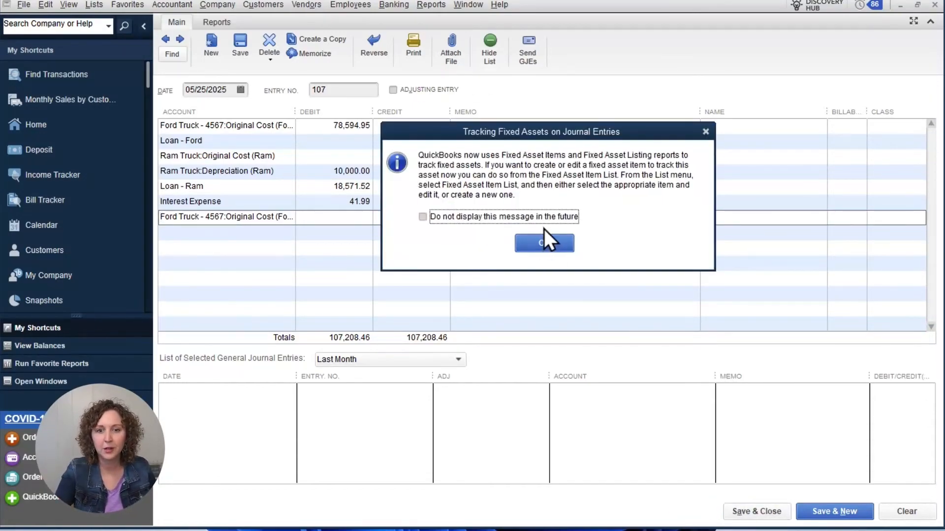
click(535, 241)
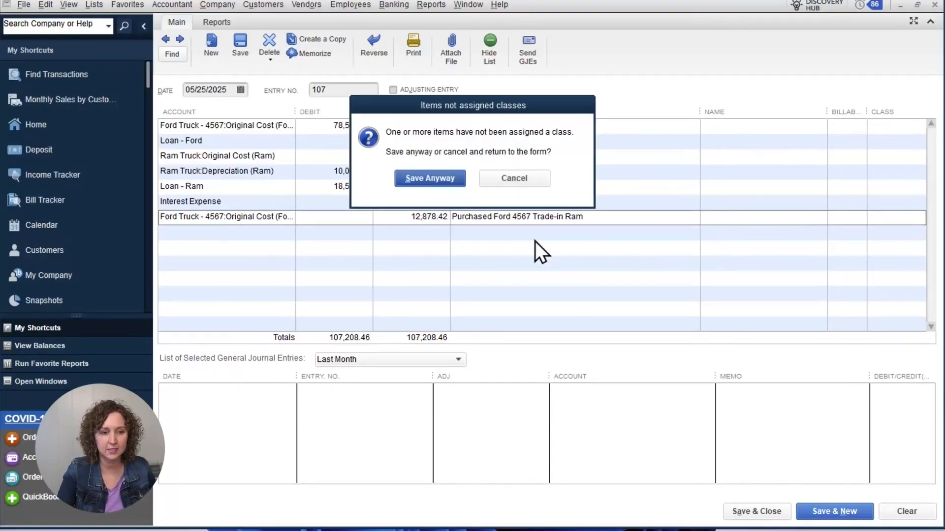
click(438, 179)
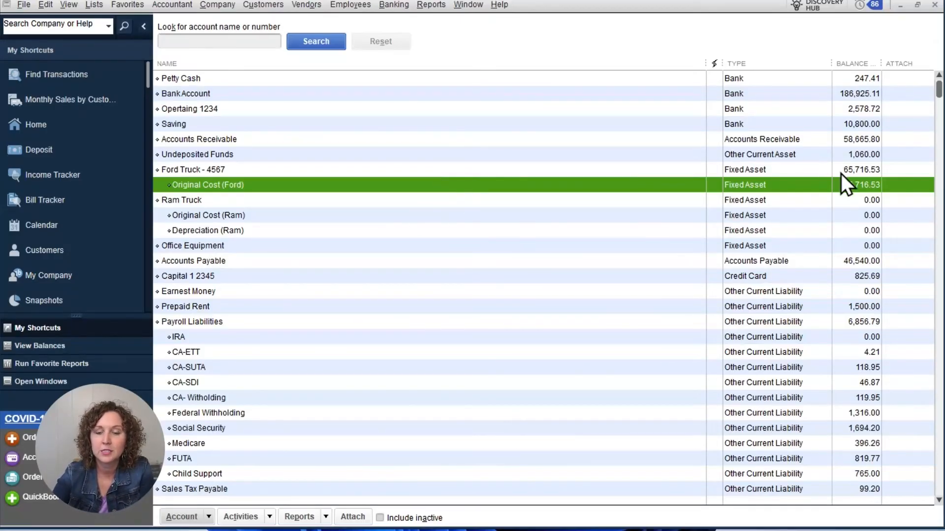
- Review the Original Cost (Ford) register for the posted entry, and check the Ram Truck balance in the chart of accounts
click(856, 172)
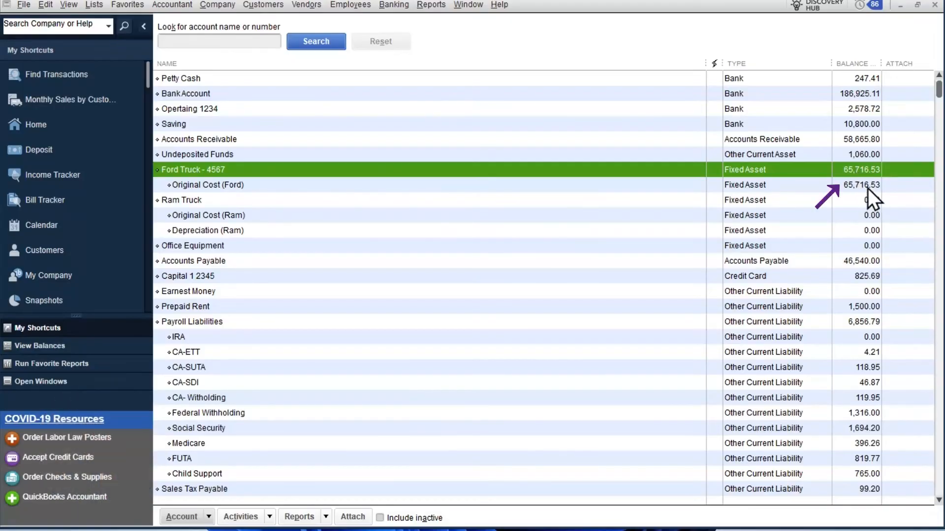
click(868, 187)
double_click(867, 187)
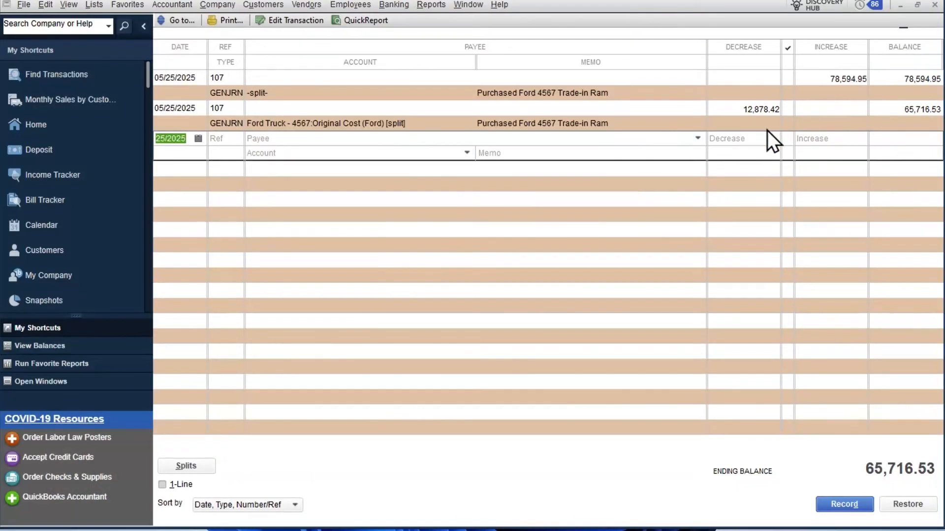
click(935, 6)
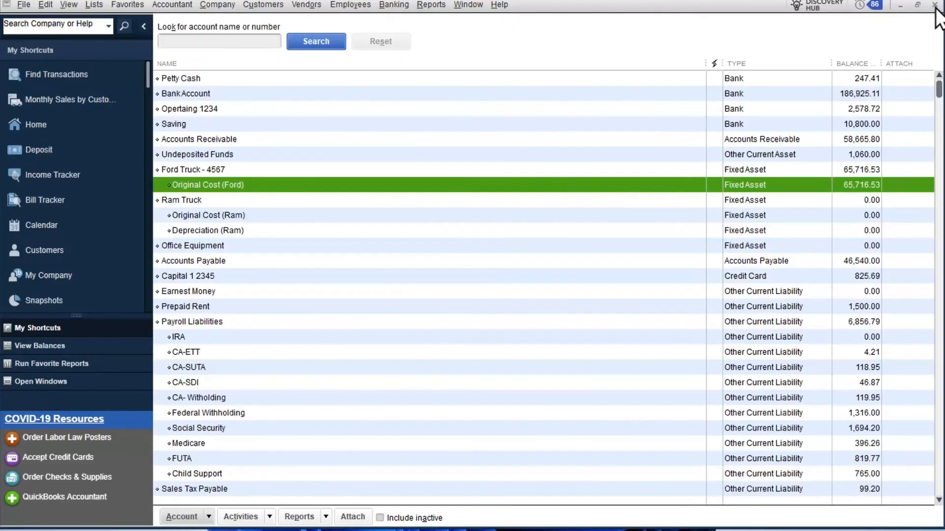
click(767, 206)
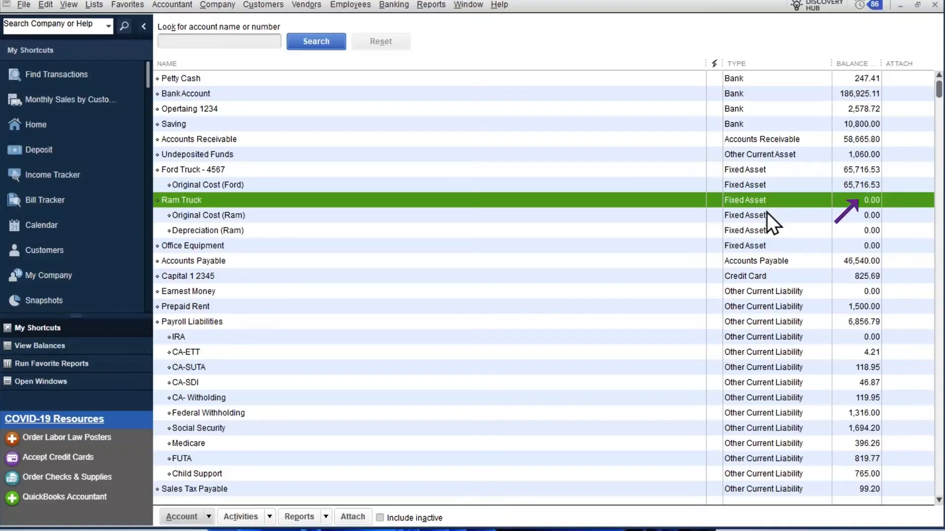
- Make the Original Cost (Ram) and Depreciation (Ram) subaccounts inactive in the chart of accounts
click(766, 215)
click(767, 230)
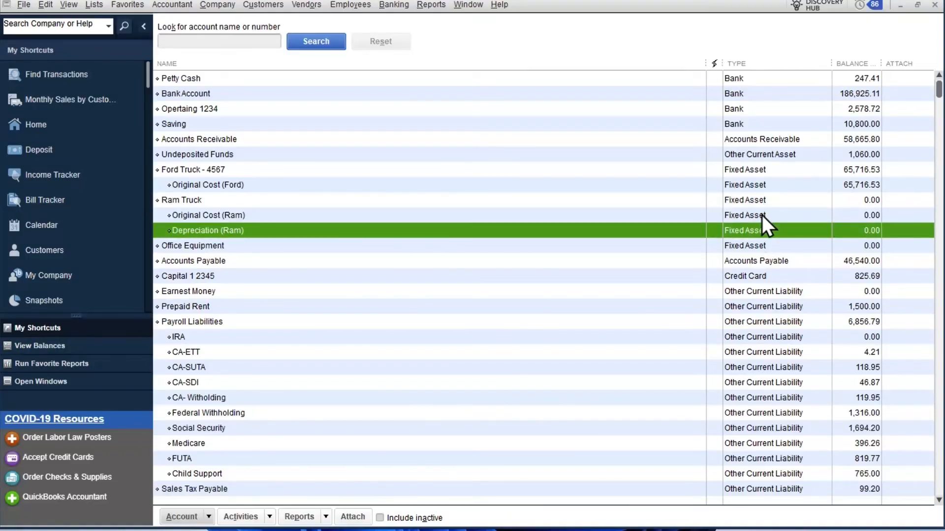
click(762, 215)
right_click(762, 216)
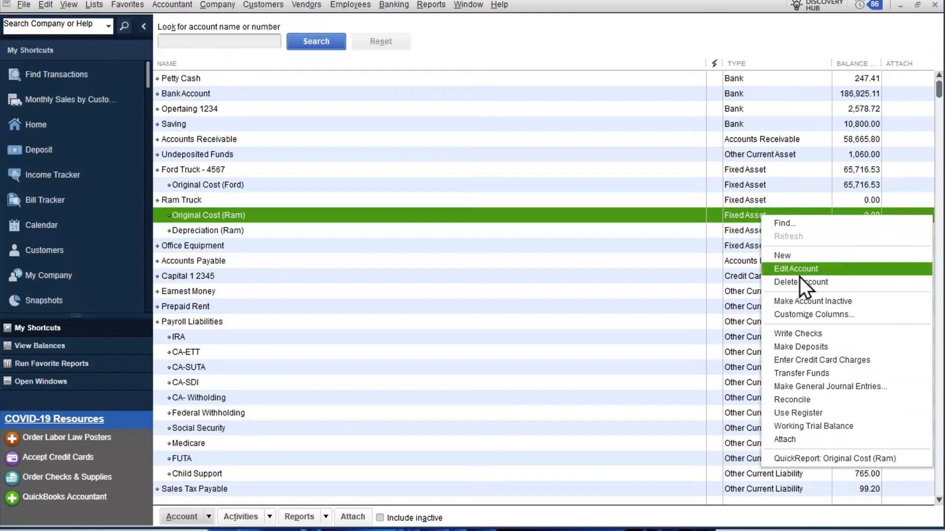
click(810, 300)
click(184, 516)
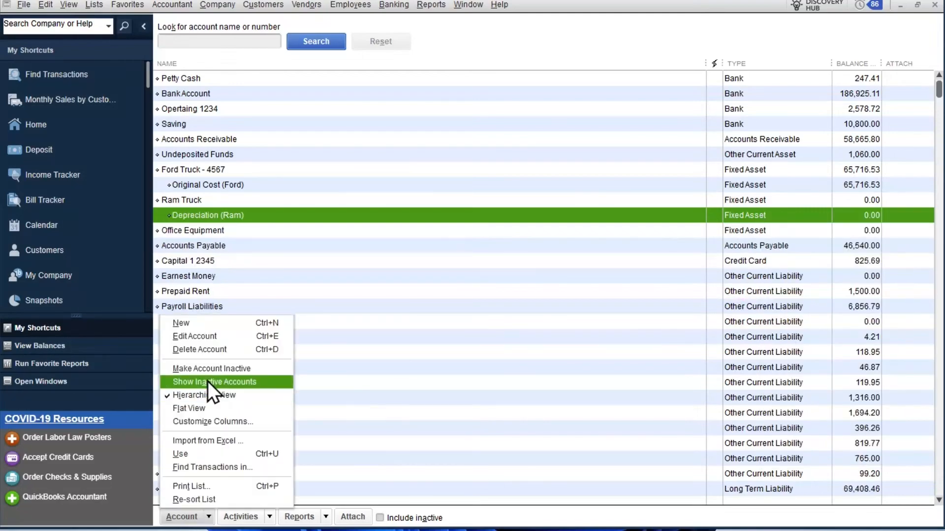
click(197, 372)
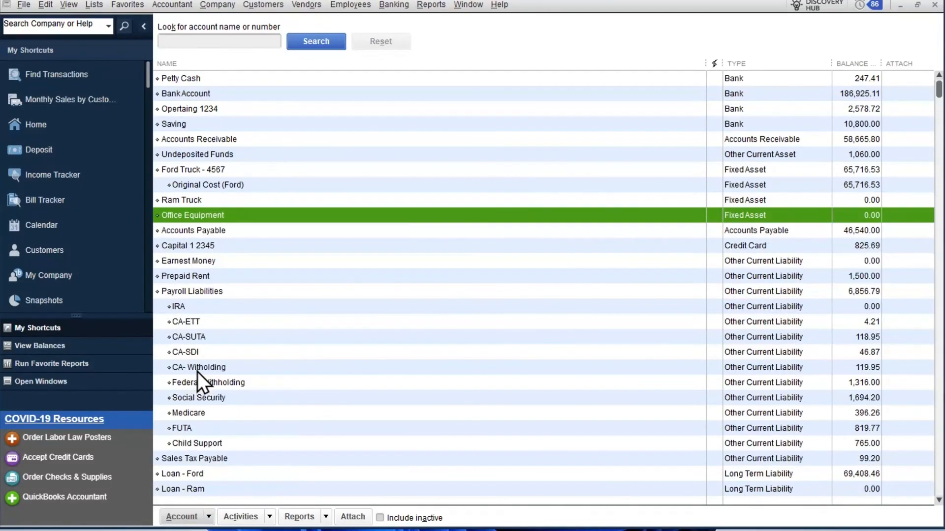
- Make the parent Ram Truck fixed asset account inactive
click(380, 518)
right_click(207, 203)
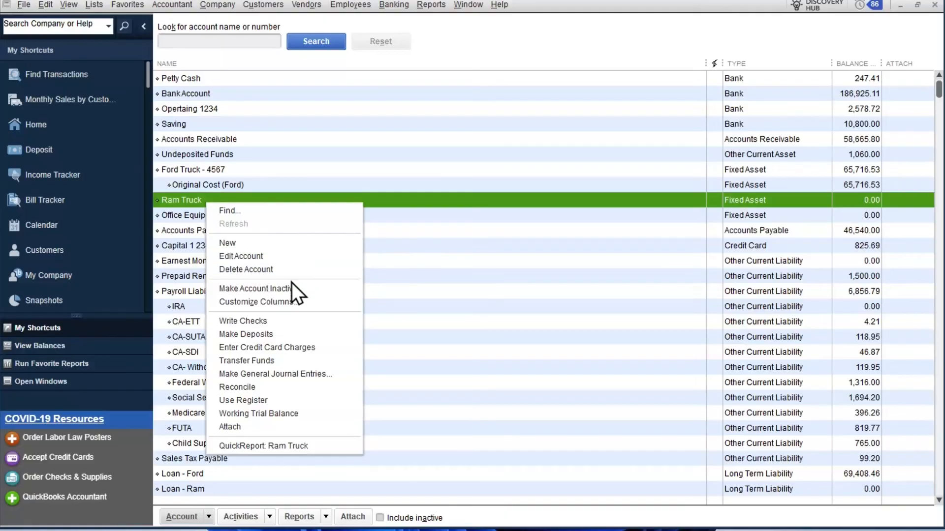
click(289, 289)
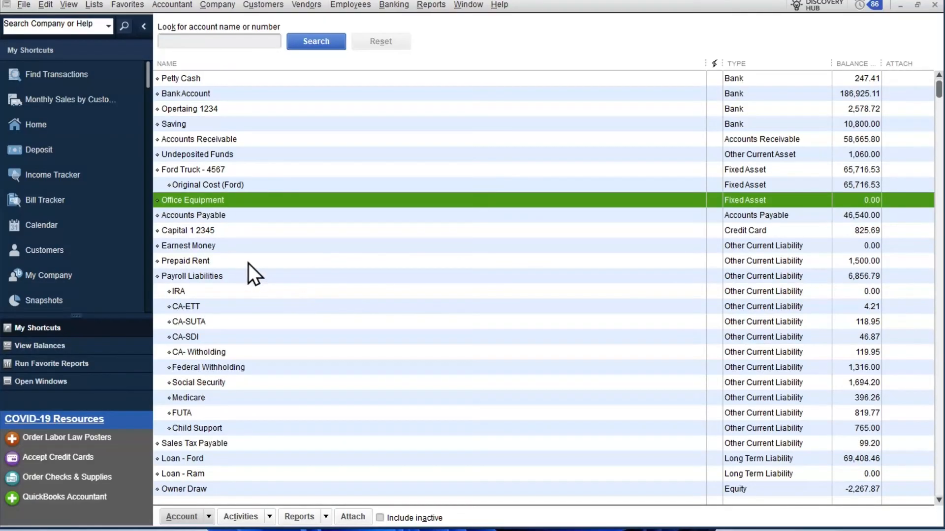
- Make the Loan - Ram long-term liability account inactive, and check the Loan - Ford account balance
scroll(262, 291, down, 7)
scroll(261, 290, up, 3)
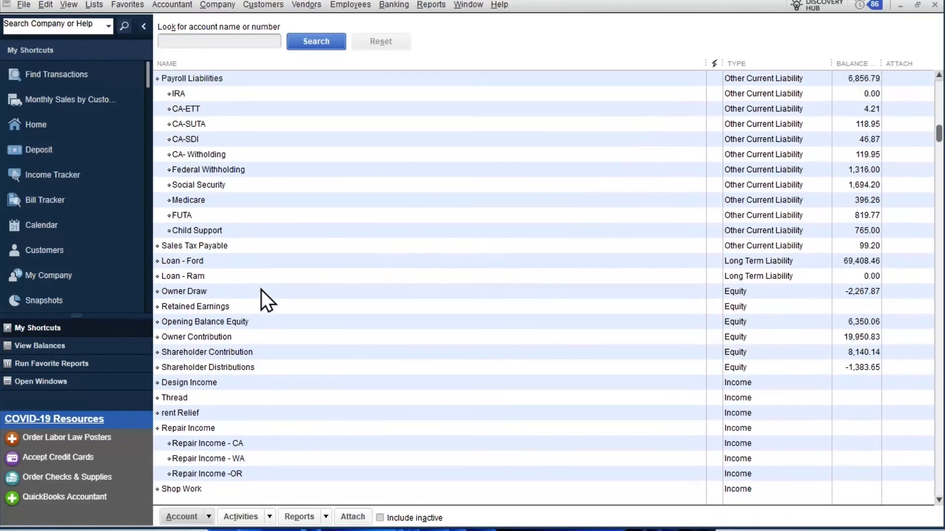
click(256, 275)
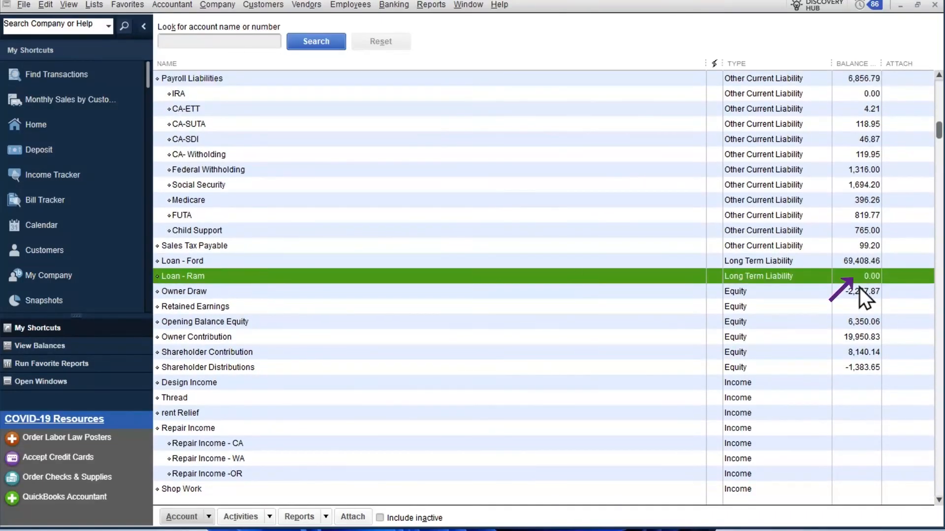
right_click(778, 273)
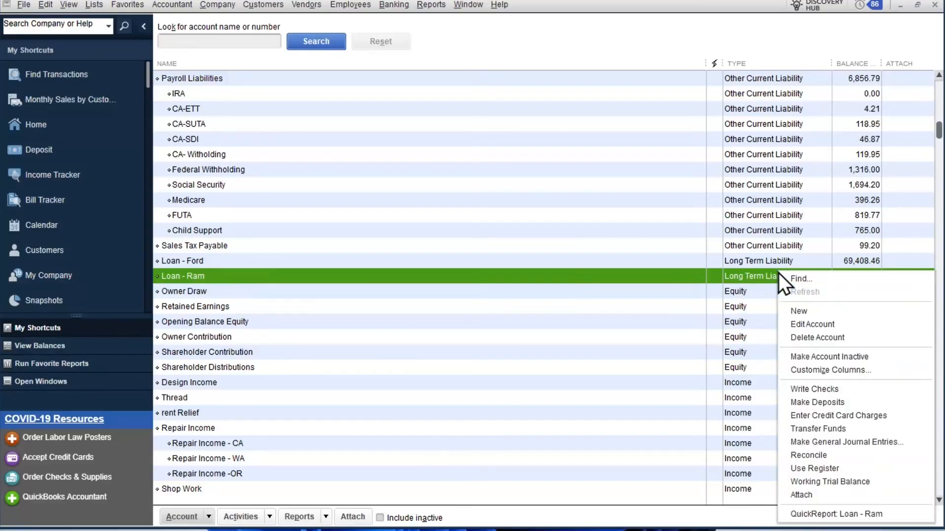
click(820, 356)
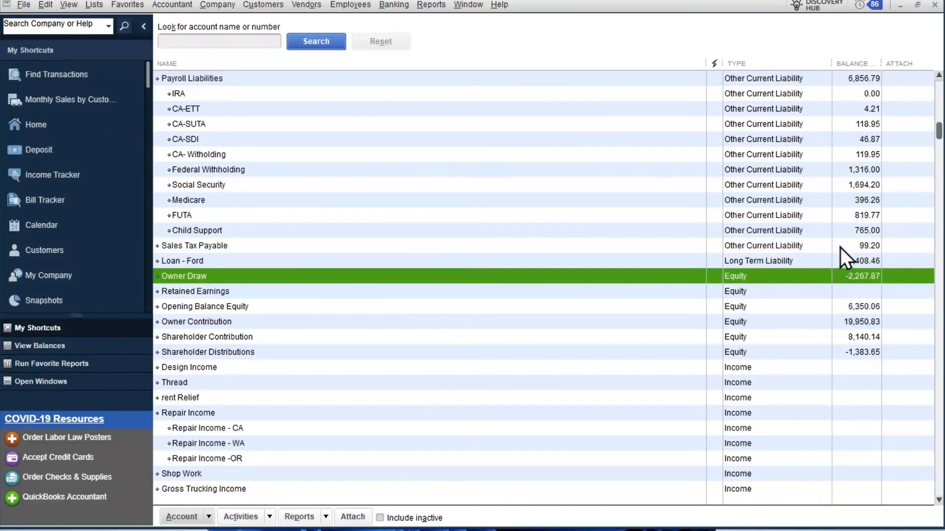
click(828, 258)
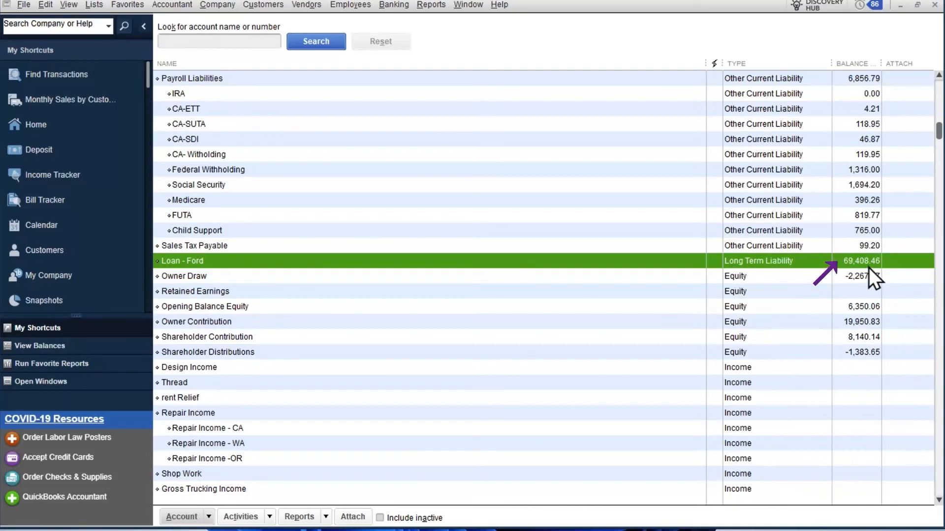
scroll(867, 268, up, 5)
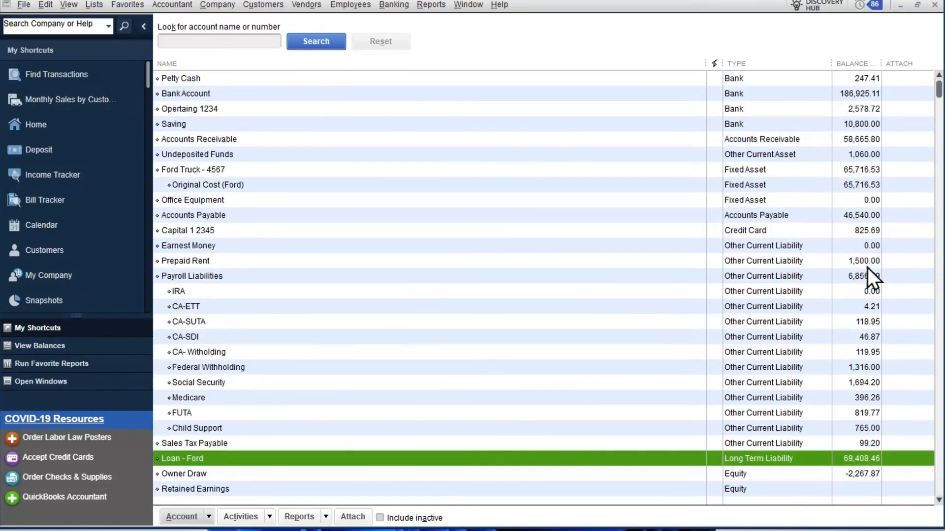